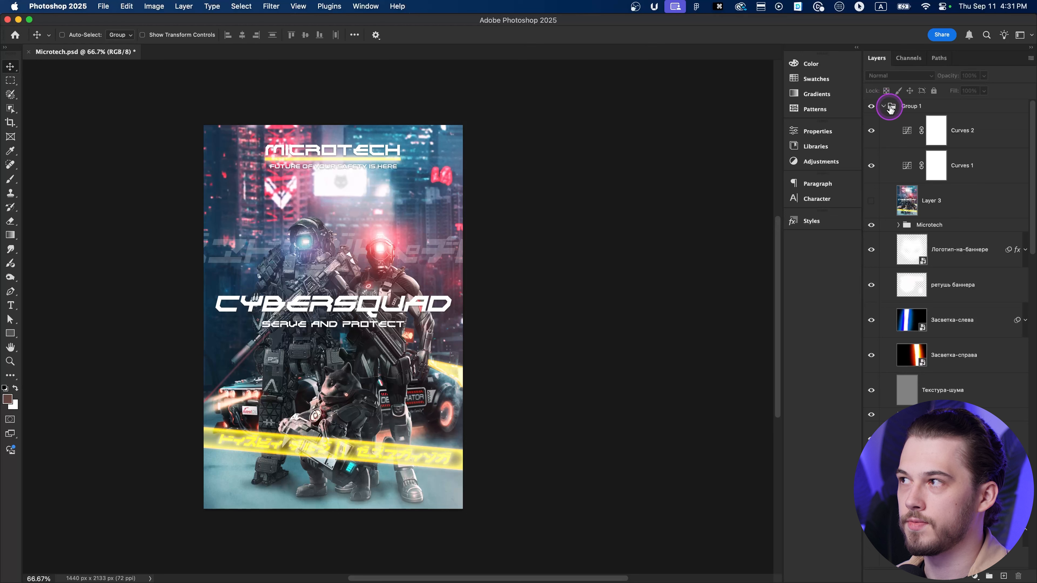
Step: Examine the layers inside Group 1, leaving the group selected and collapsed
scroll(948, 379, "down", 20)
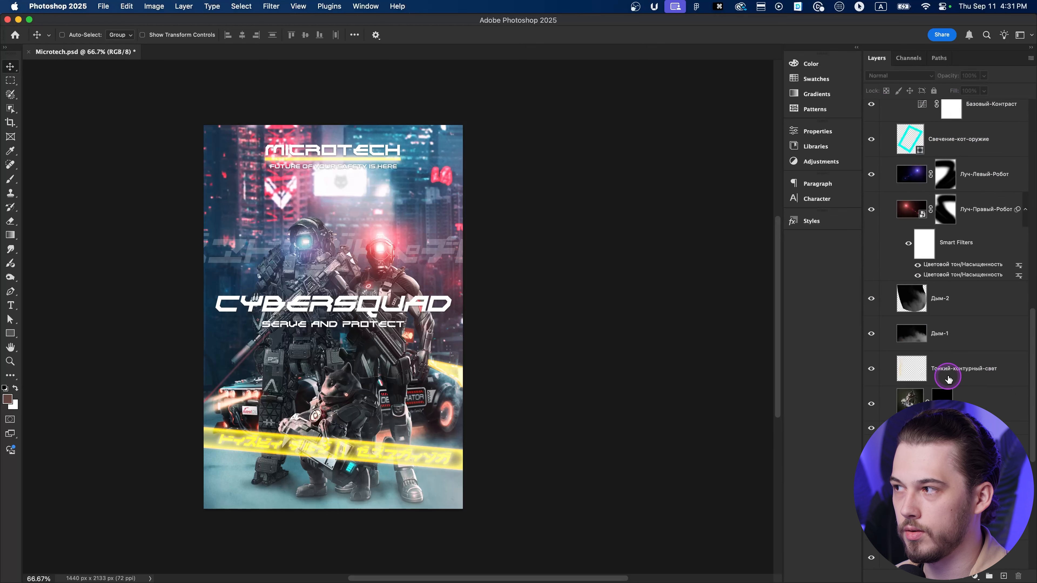
scroll(944, 407, "up", 20)
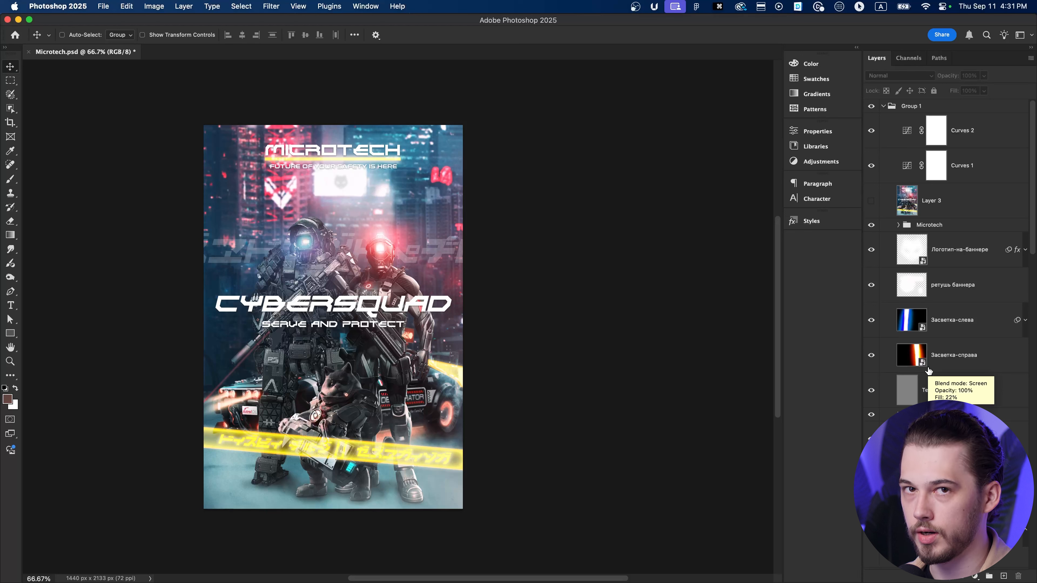
left_click(883, 107)
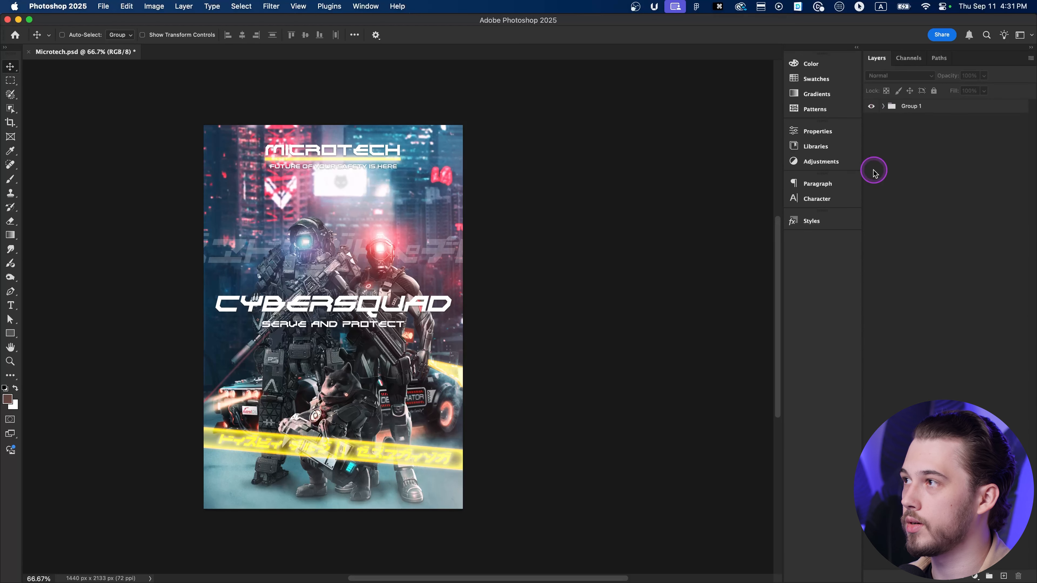
left_click(933, 111)
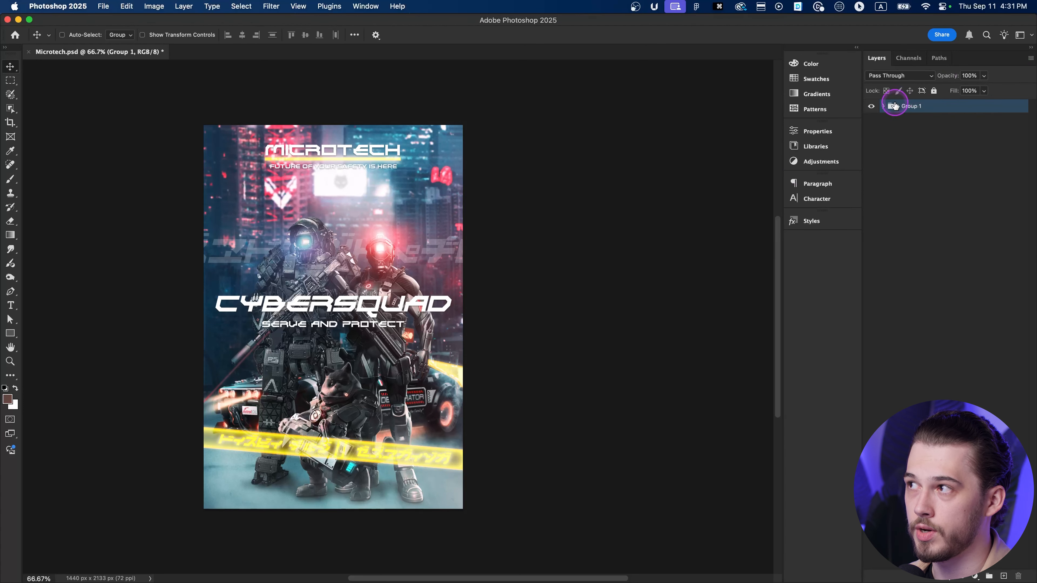
left_click(882, 106)
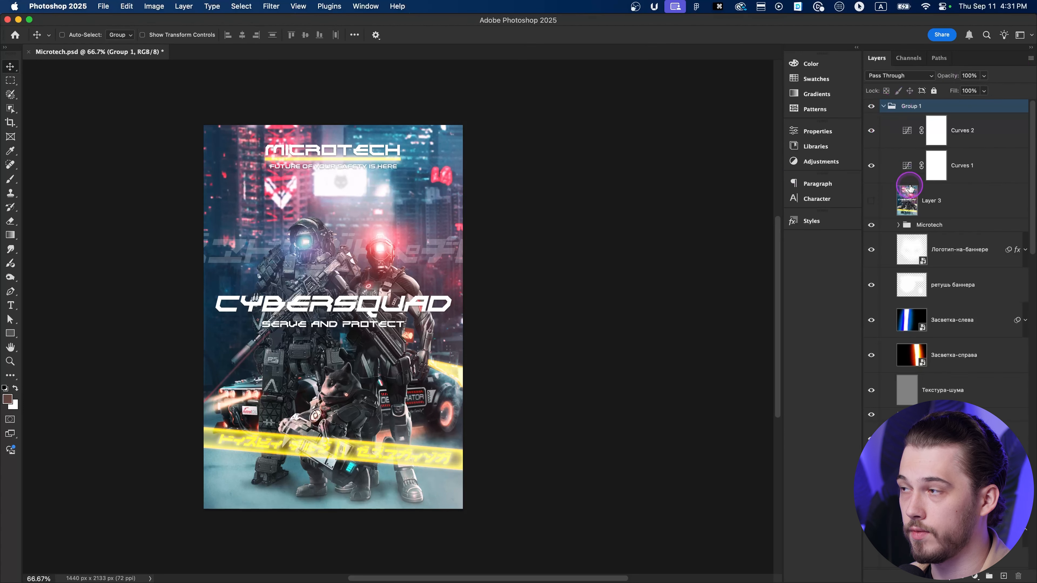
left_click(883, 107)
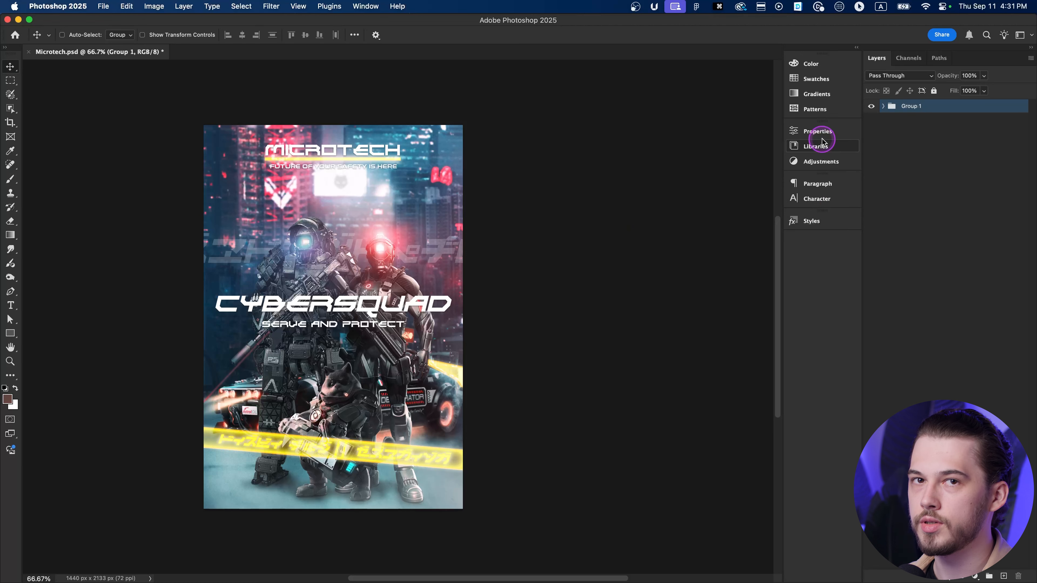
left_click(882, 107)
left_click(882, 107)
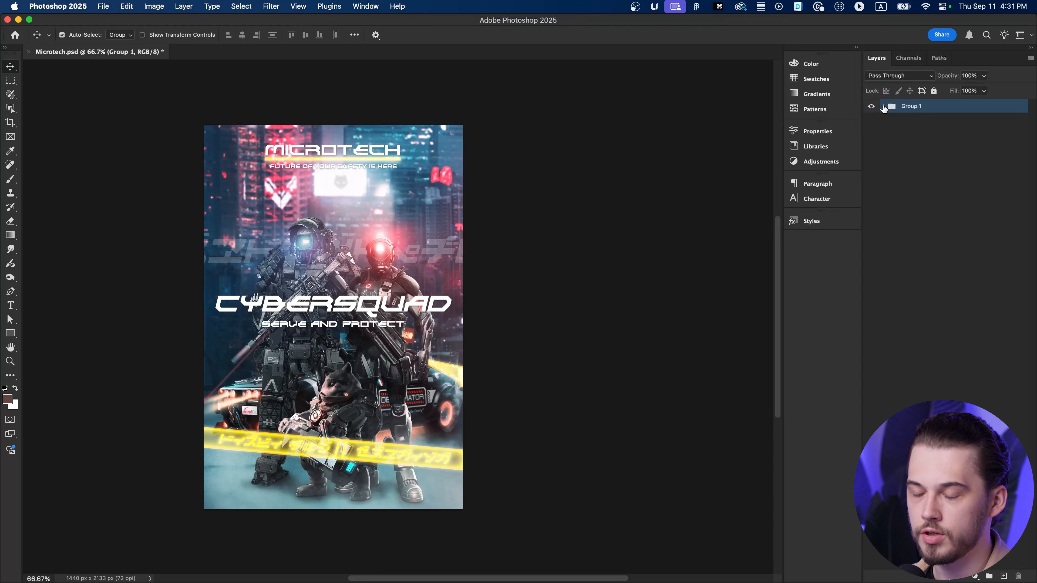
Step: Stamp all visible content into a new merged layer above Group 1 and check the group's original layers
key("alt+shift+super+e")
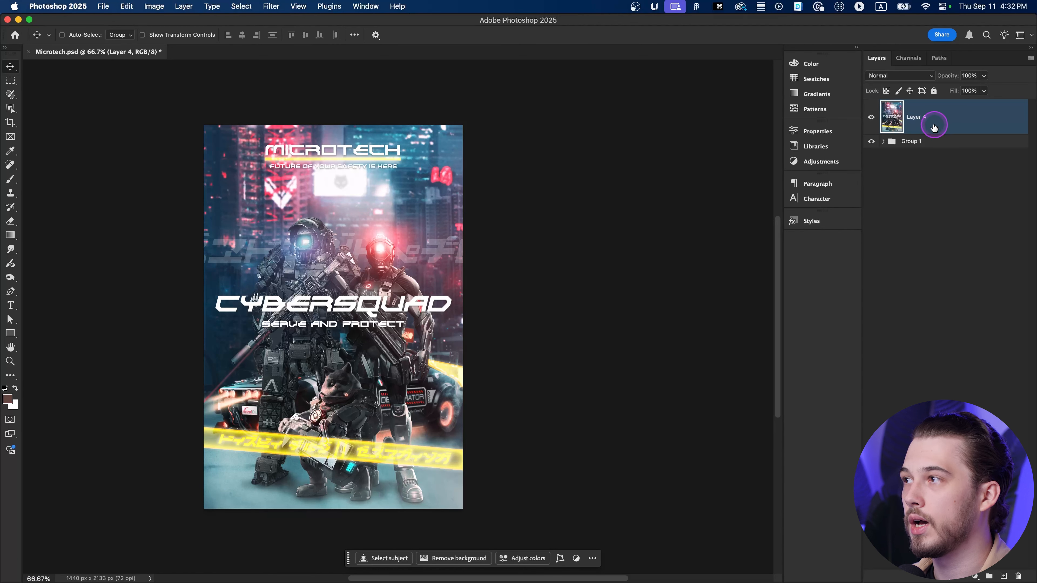
left_click(883, 141)
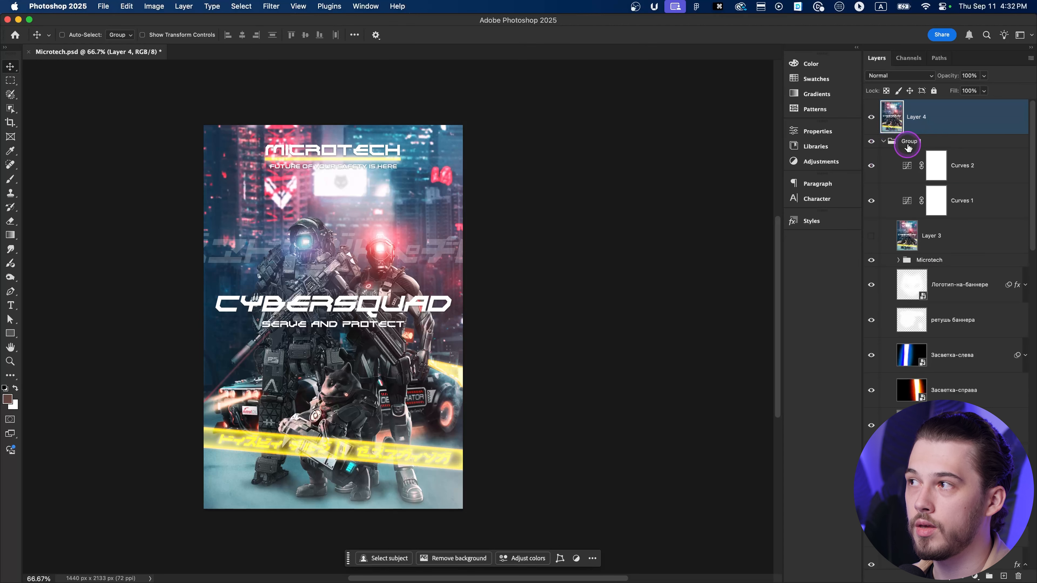
left_click(883, 142)
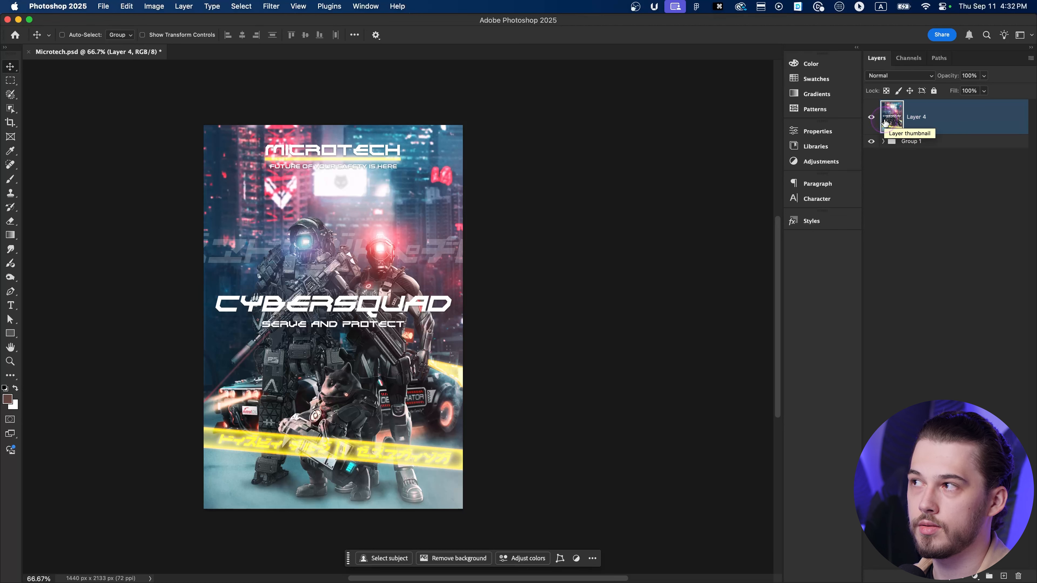
Step: Duplicate the merged layer twice and undo both duplications
key("super+j")
key("super+j")
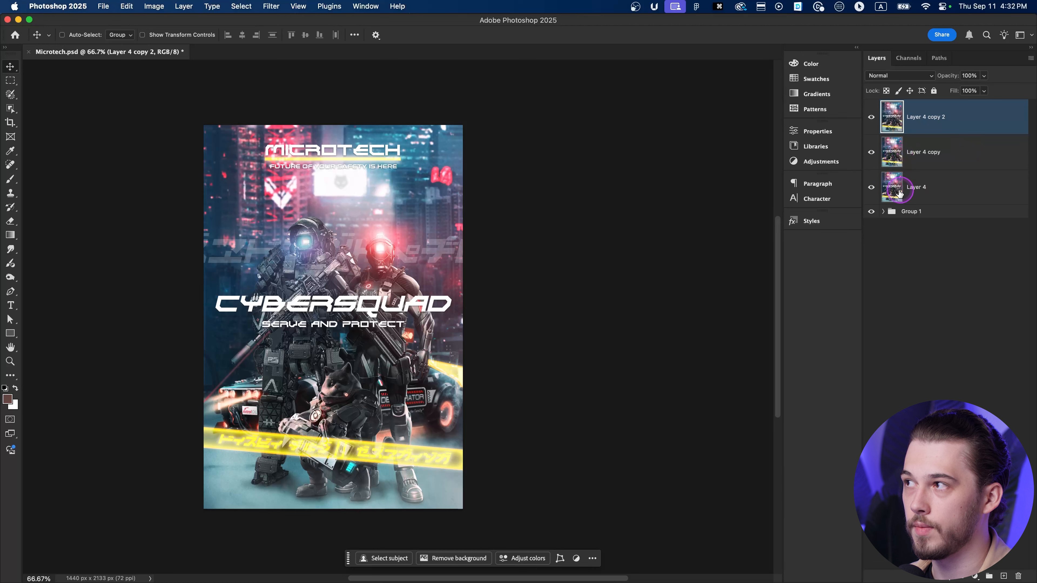
key("super+z")
key("super+z")
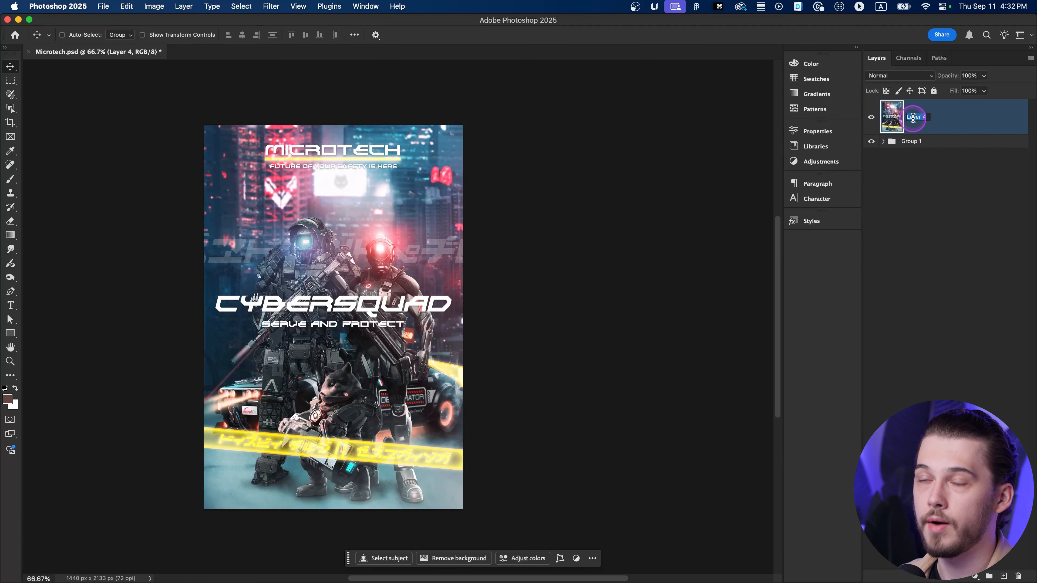
Step: Rename the merged layer above Group 1 as "Rename"
type("R")
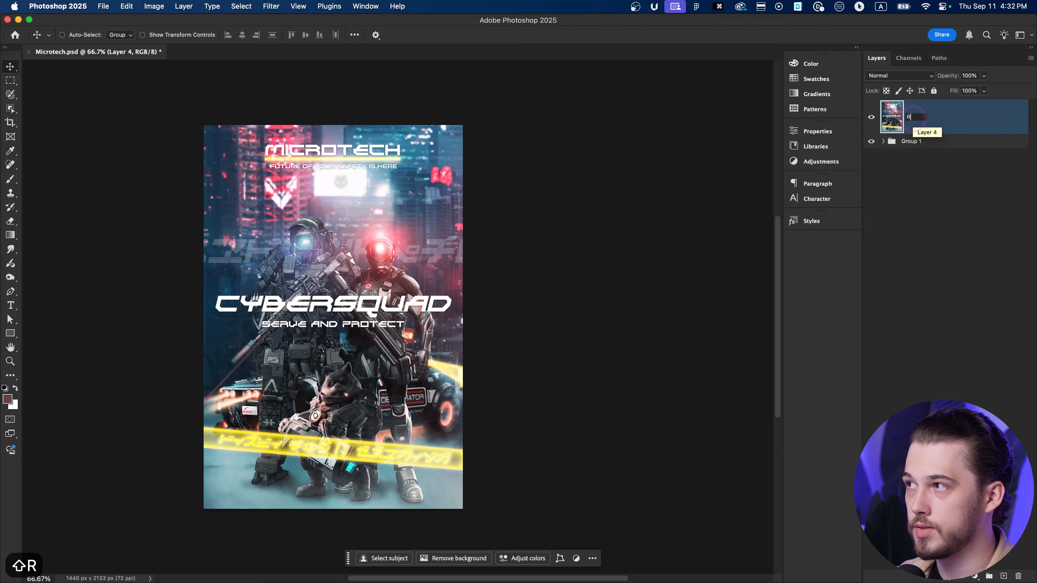
type("ename")
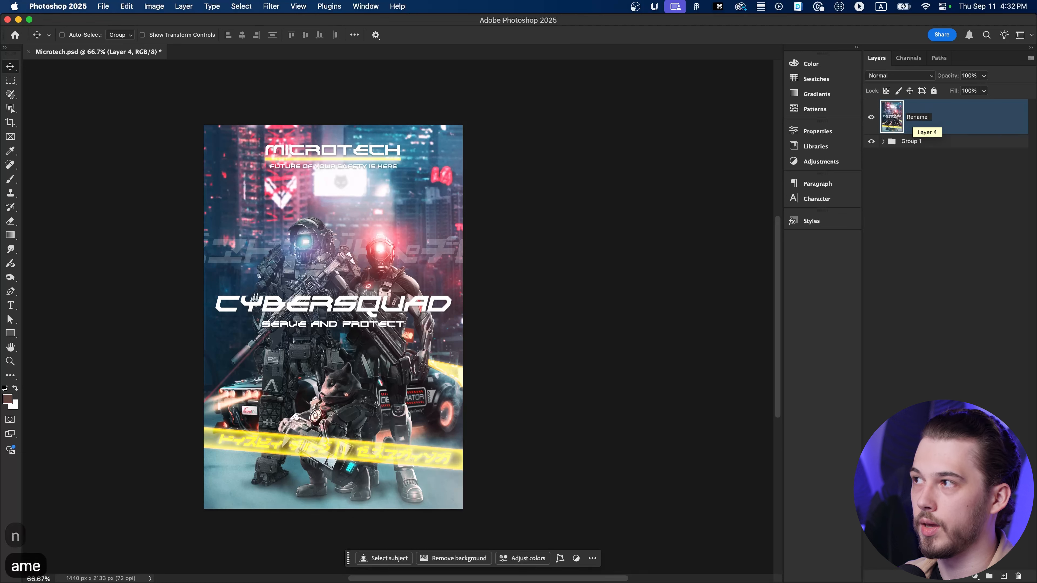
key("Return")
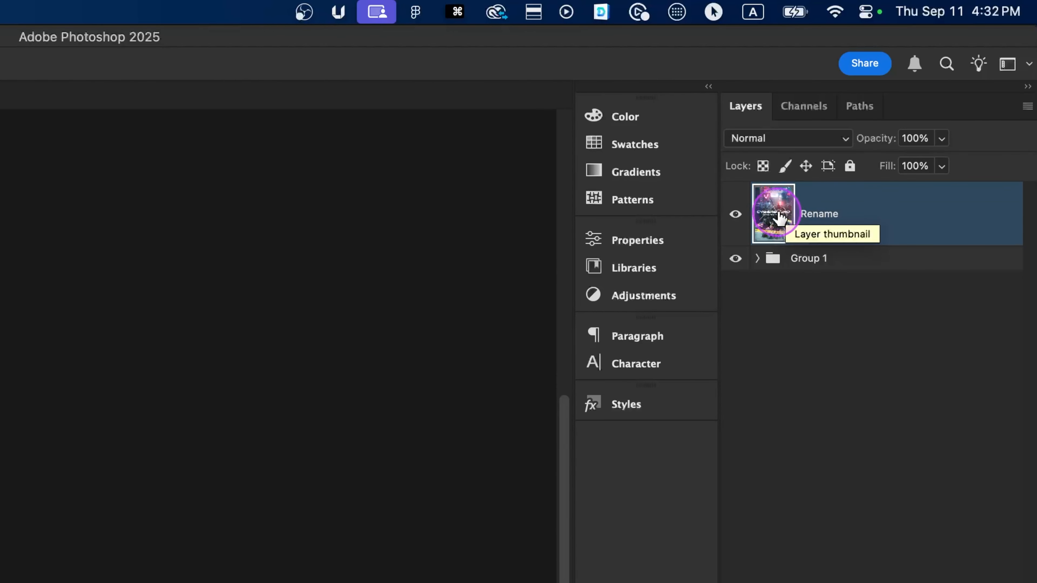
Step: Try the layer thumbnails at the none, small, medium and large size options in turn
right_click(786, 217)
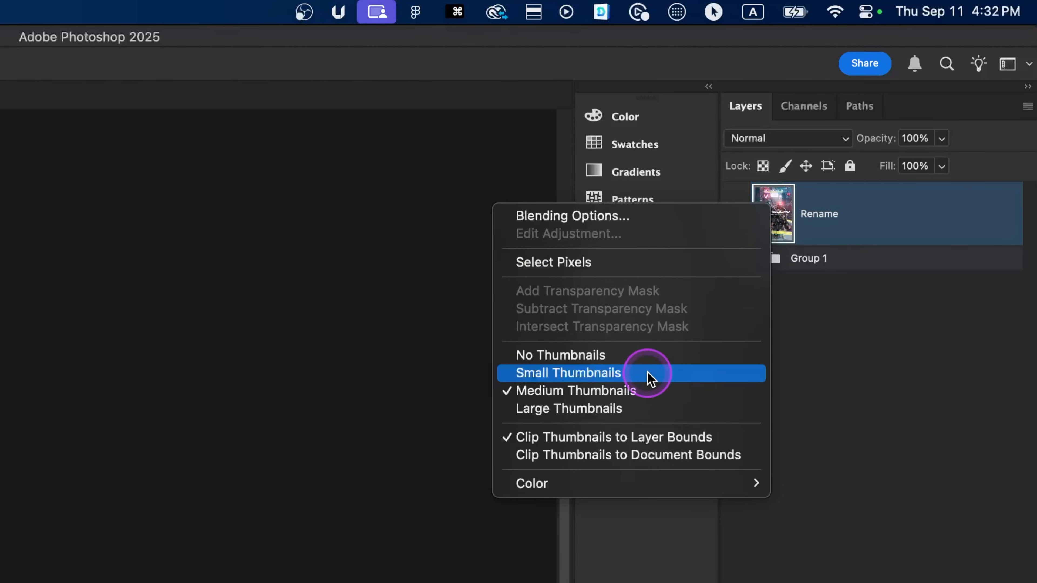
left_click(602, 361)
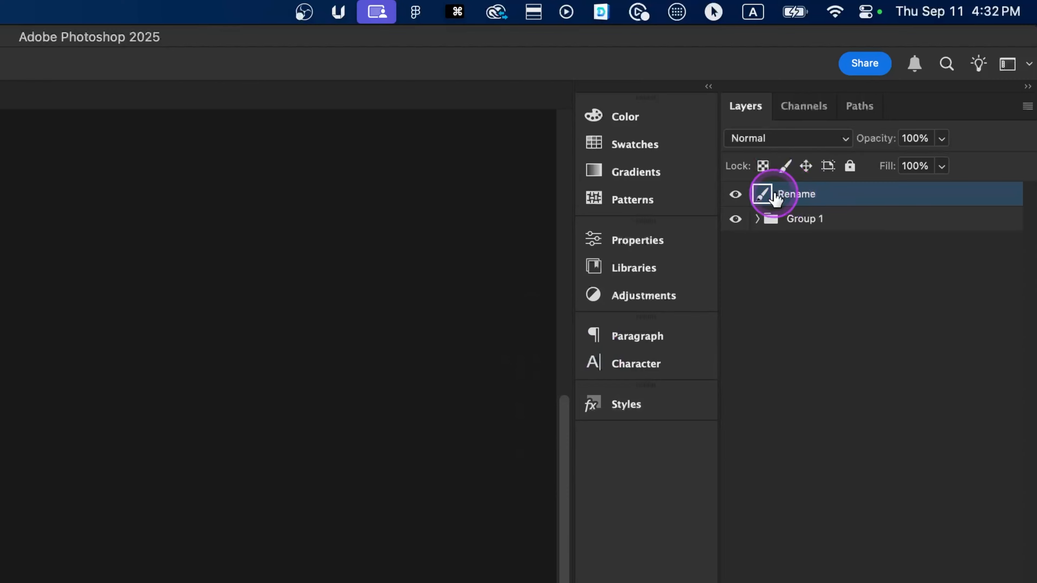
right_click(762, 196)
left_click(654, 355)
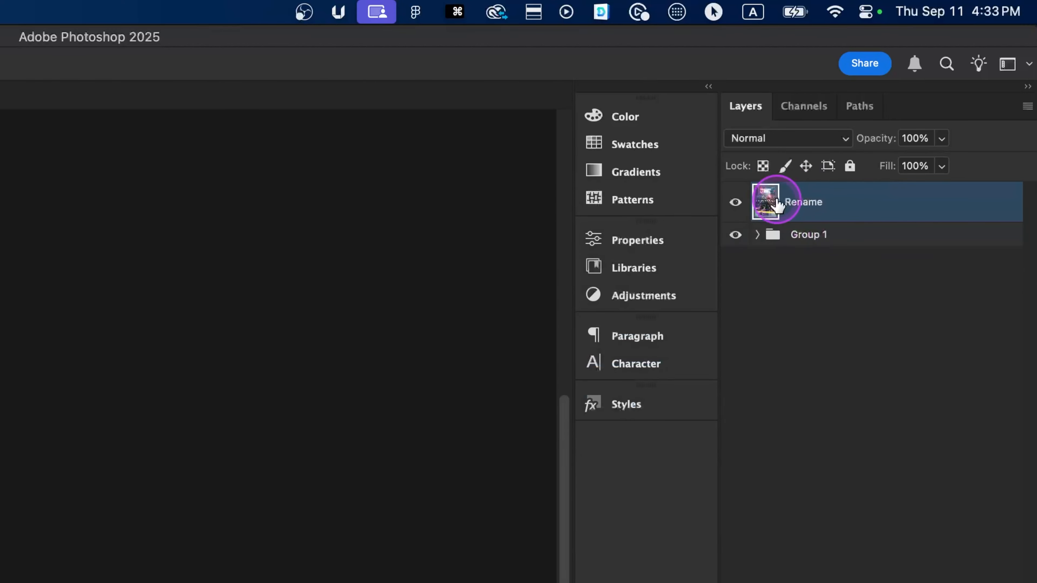
right_click(768, 201)
left_click(612, 386)
right_click(763, 213)
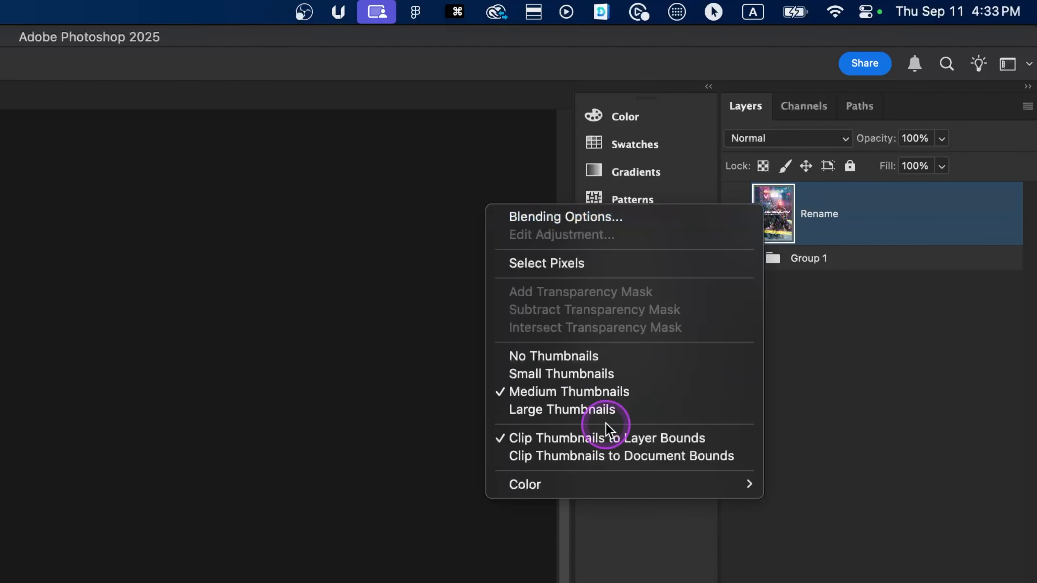
left_click(606, 410)
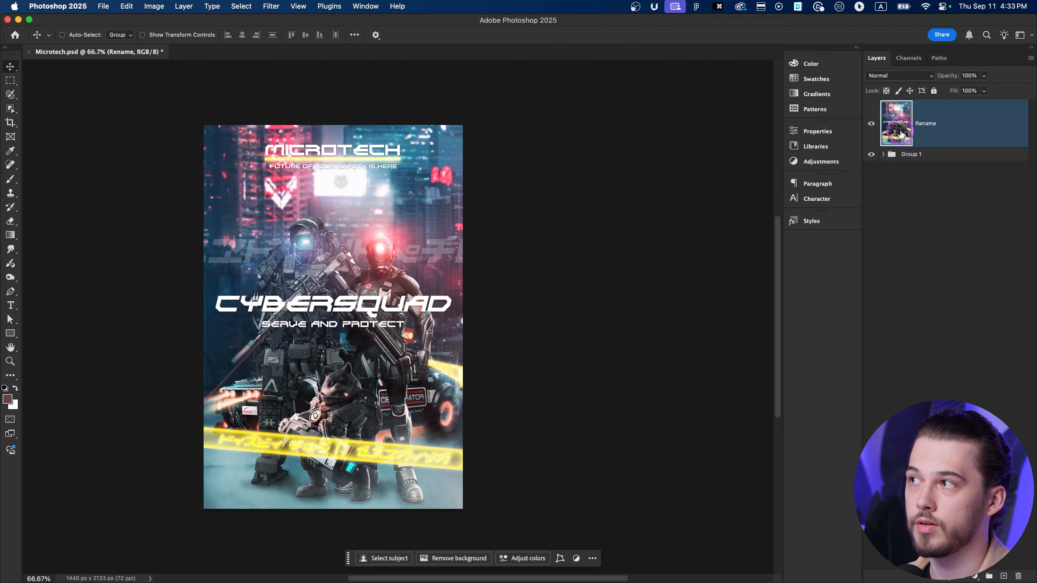
Step: Set the layer thumbnails to medium size and view the thumbnail clipping options without changing them
right_click(897, 134)
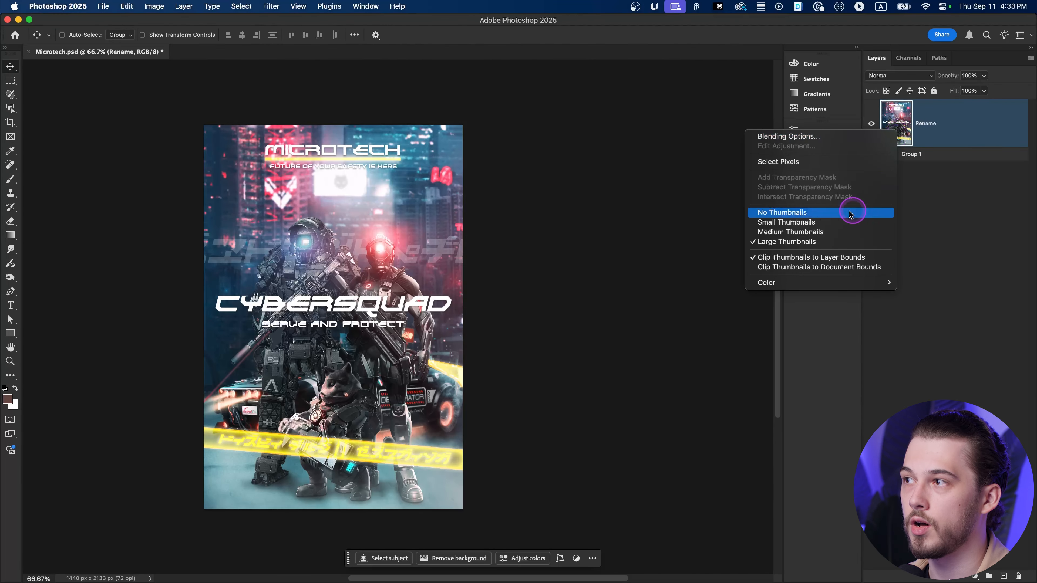
left_click(829, 232)
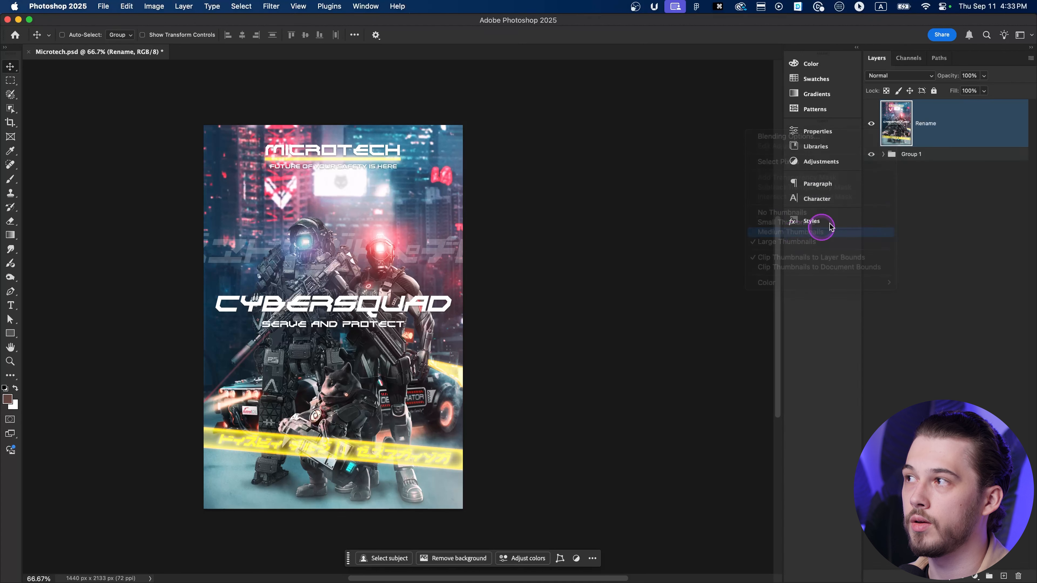
right_click(893, 123)
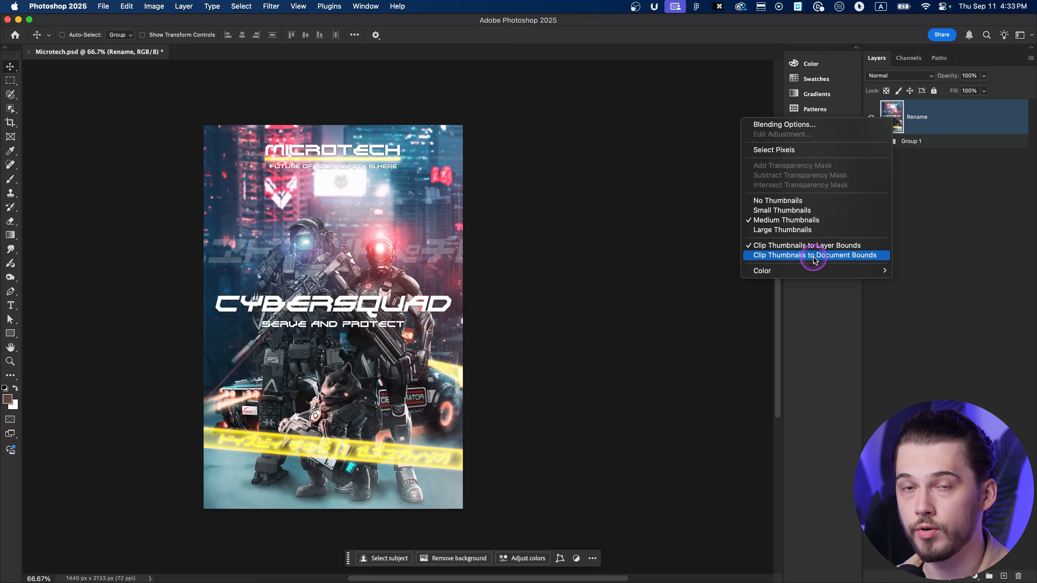
left_click(928, 128)
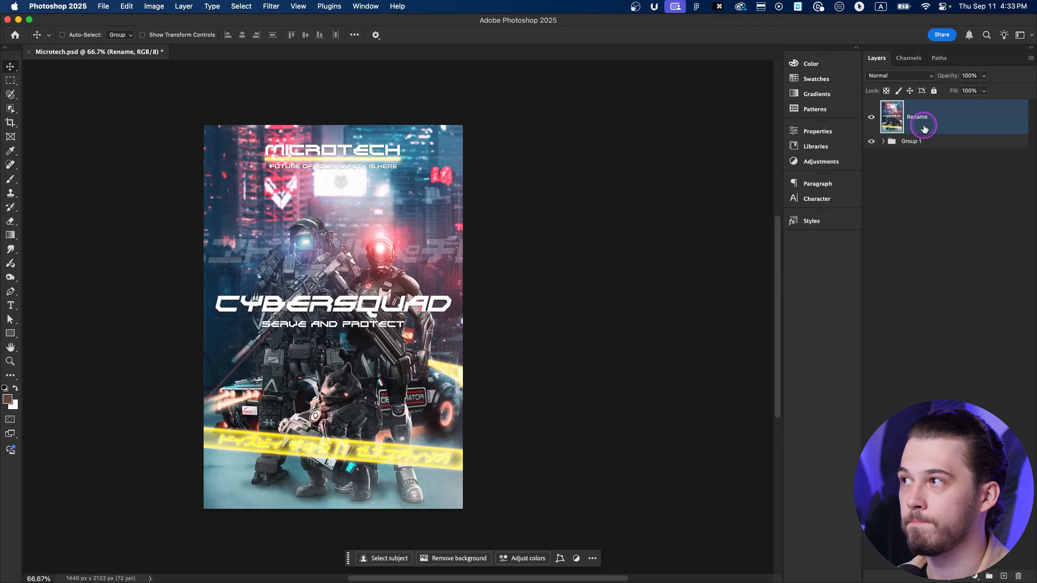
Step: Duplicate the Rename layer and try clipping thumbnails to document bounds, then back to layer bounds
key("super+j")
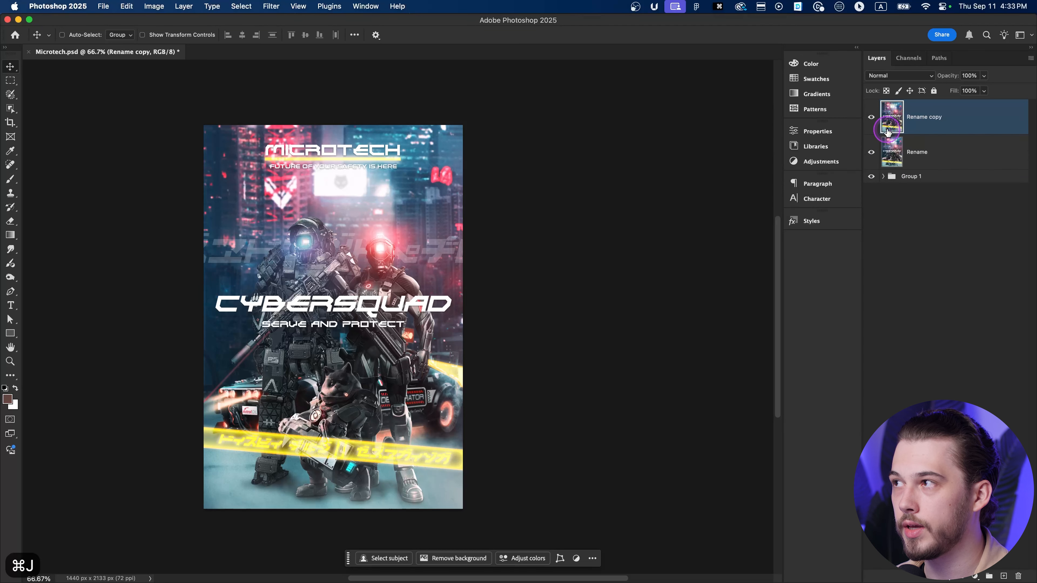
right_click(889, 127)
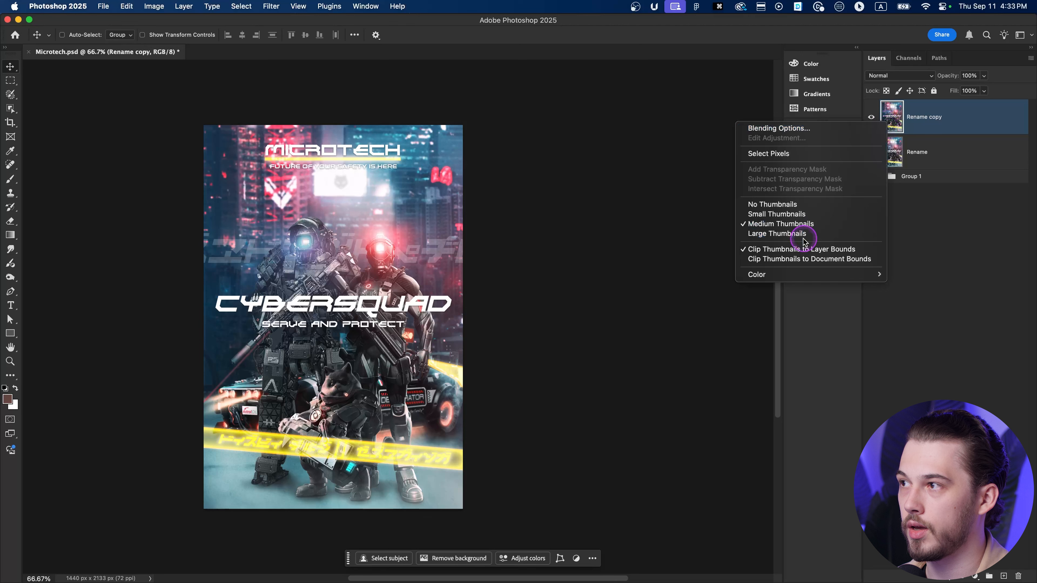
left_click(789, 254)
right_click(890, 122)
left_click(795, 259)
right_click(890, 124)
left_click(861, 248)
Step: Dismiss the thumbnail options and delete the duplicate of the Rename layer
right_click(894, 112)
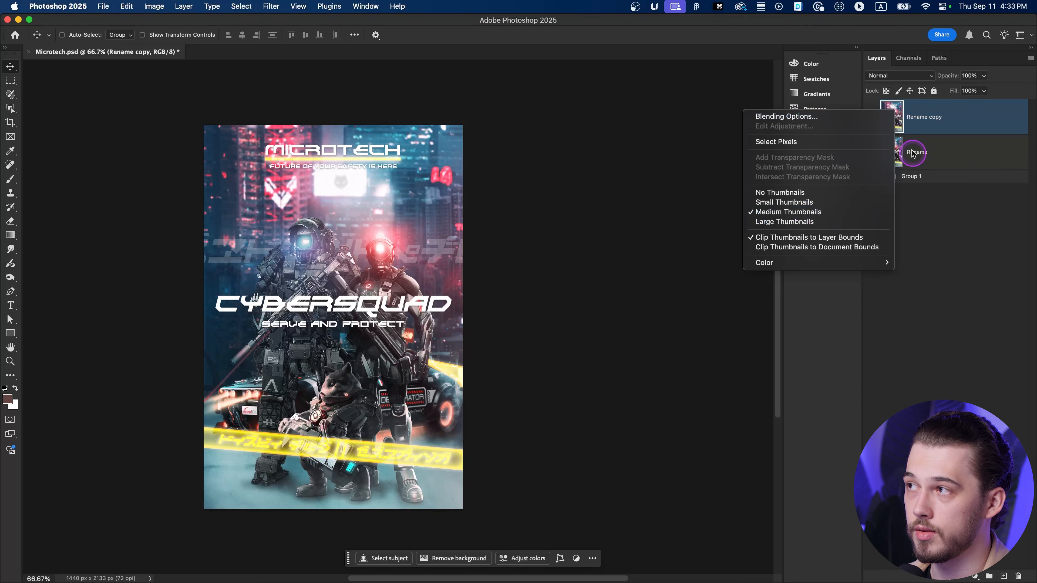
left_click(916, 119)
key("BackSpace")
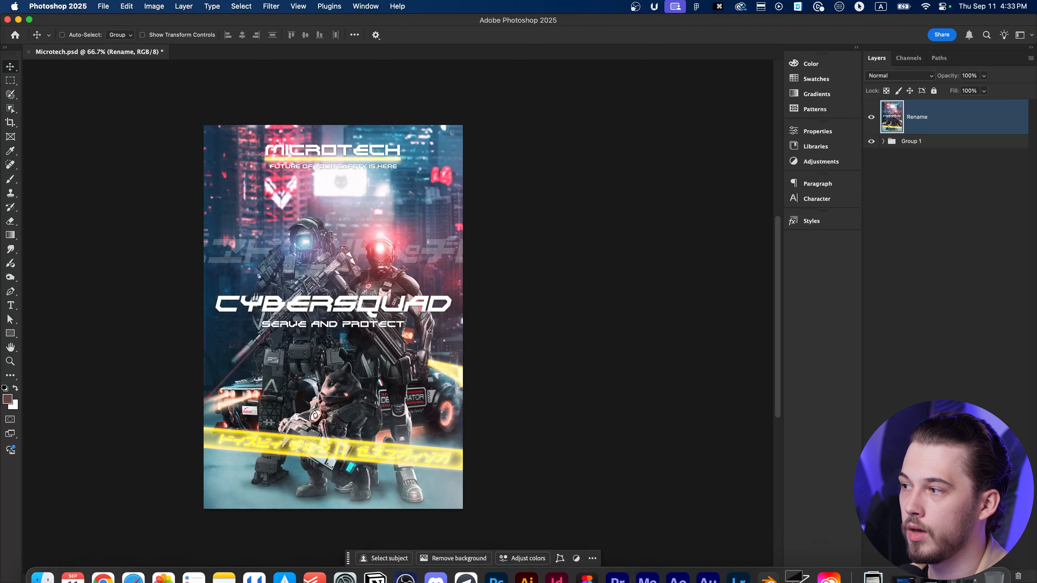
Step: Add a new empty layer directly above the Rename layer
left_click(1004, 574)
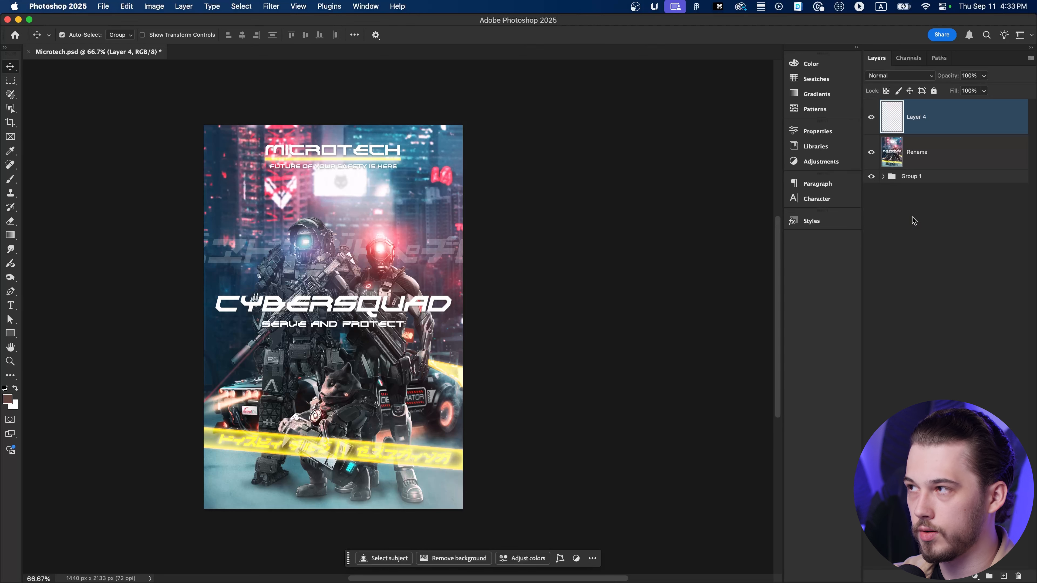
Step: Create a second empty layer with the default New Layer options and delete it
key("shift+super+n")
left_click(635, 288)
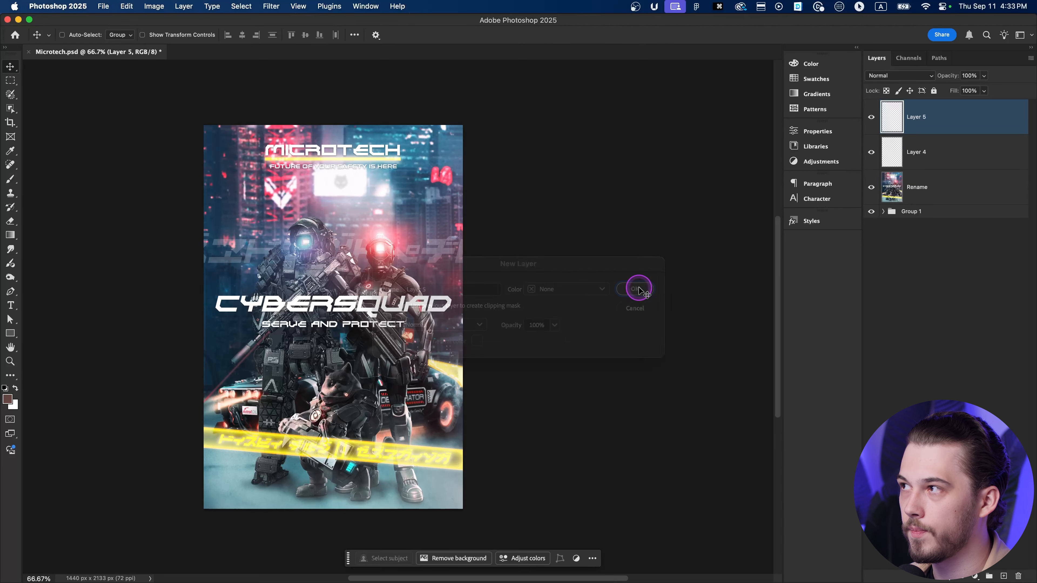
key("BackSpace")
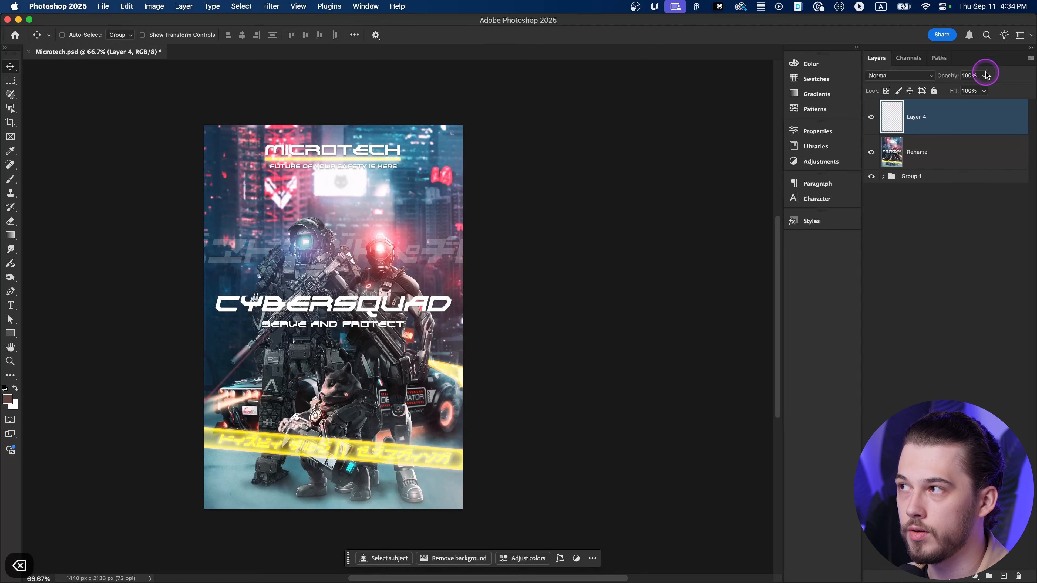
Step: Switch to the Brush tool and set the foreground color to red, ff2c00
key("b")
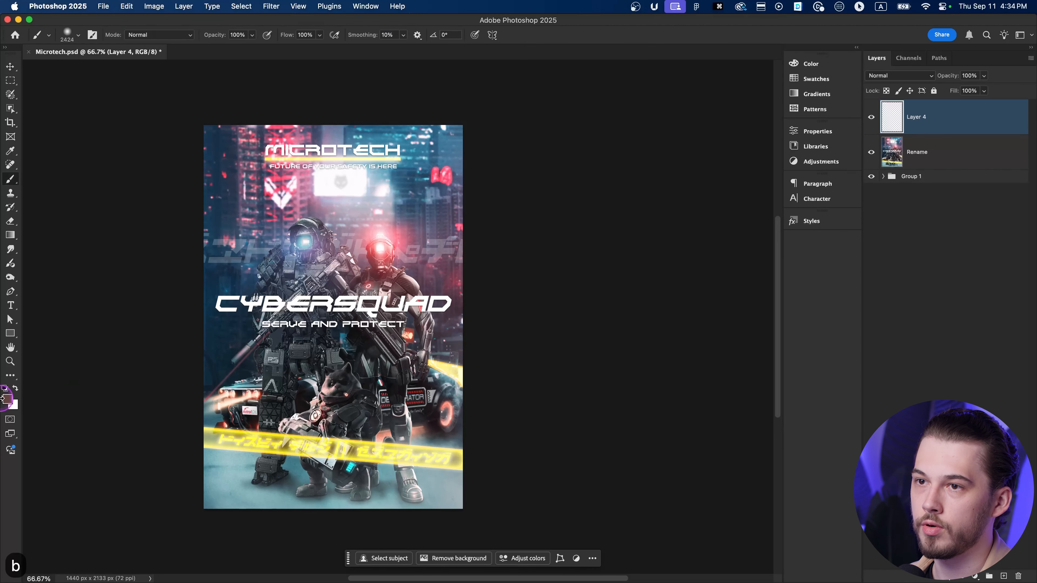
left_click(5, 400)
left_click_drag(505, 238, 615, 134)
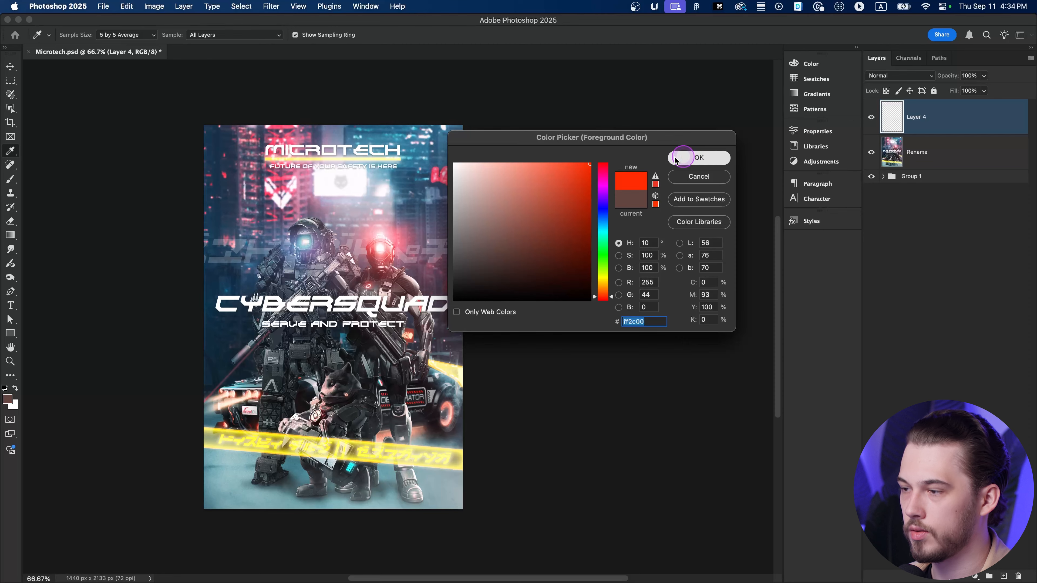
left_click(686, 158)
Step: Reduce the brush size to 400 and paint a winding red stroke across the middle of the poster on the empty layer
key("bracketleft")
key("bracketleft")
key("bracketleft")
key("bracketleft")
key("bracketleft")
key("bracketleft")
key("bracketleft")
key("bracketleft")
key("bracketleft")
key("bracketleft")
key("bracketleft")
key("bracketleft")
key("bracketleft")
key("bracketleft")
key("bracketleft")
key("bracketleft")
key("bracketleft")
key("bracketleft")
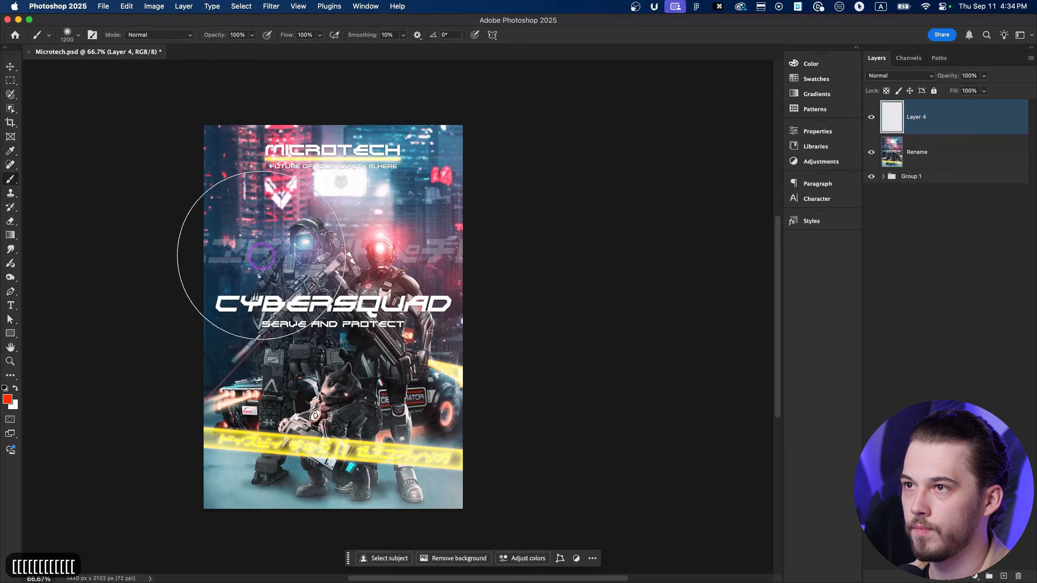
key("bracketleft")
key("bracketleft")
mouse_move(251, 245)
left_mouse_down()
mouse_move(261, 241)
mouse_move(327, 351)
mouse_move(310, 404)
left_mouse_up()
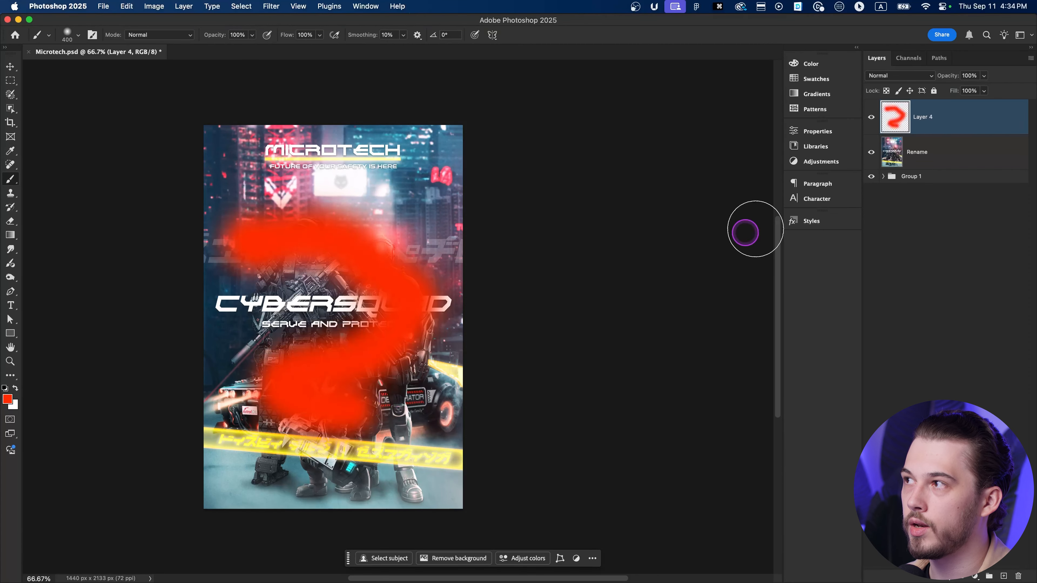
Step: Paint two more red strokes across the CYBERSQUAD title and undo all the red painting on Layer 4
left_click_drag(412, 327, 457, 327)
left_click_drag(220, 320, 412, 308)
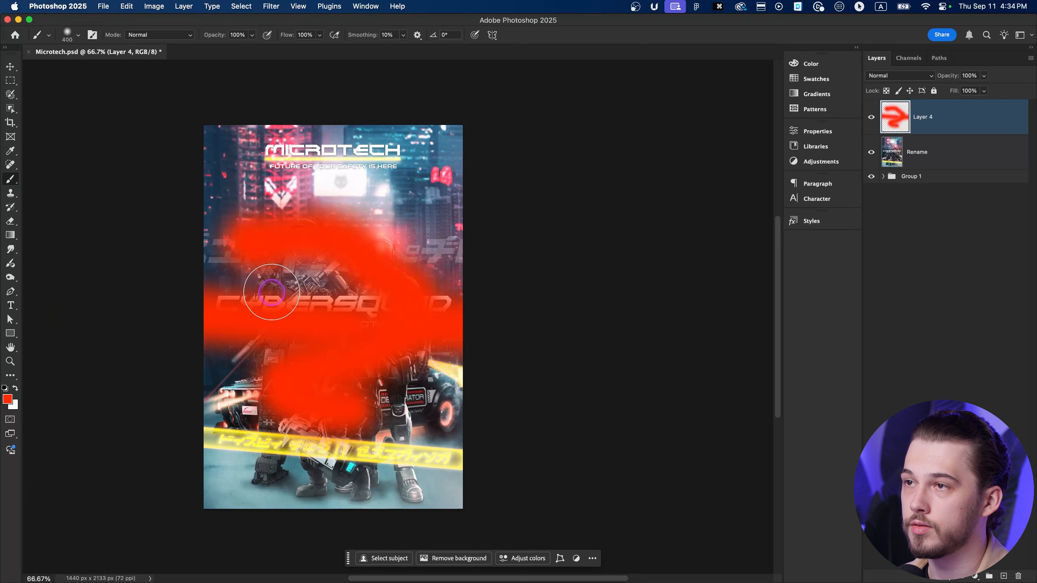
key("super+z")
key("super+z")
key("super+z")
Step: Reduce the brush size to 175 and paint one short horizontal red stroke over the middle of the CYBERSQUAD title on Layer 4
key("bracketleft")
key("bracketleft")
key("bracketleft")
key("bracketleft")
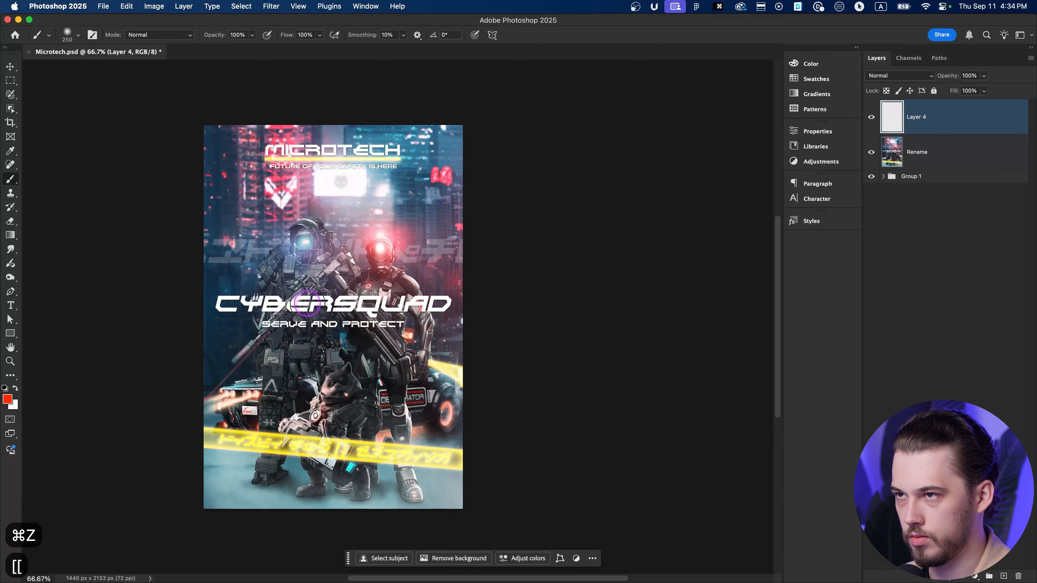
left_click_drag(245, 311, 364, 310)
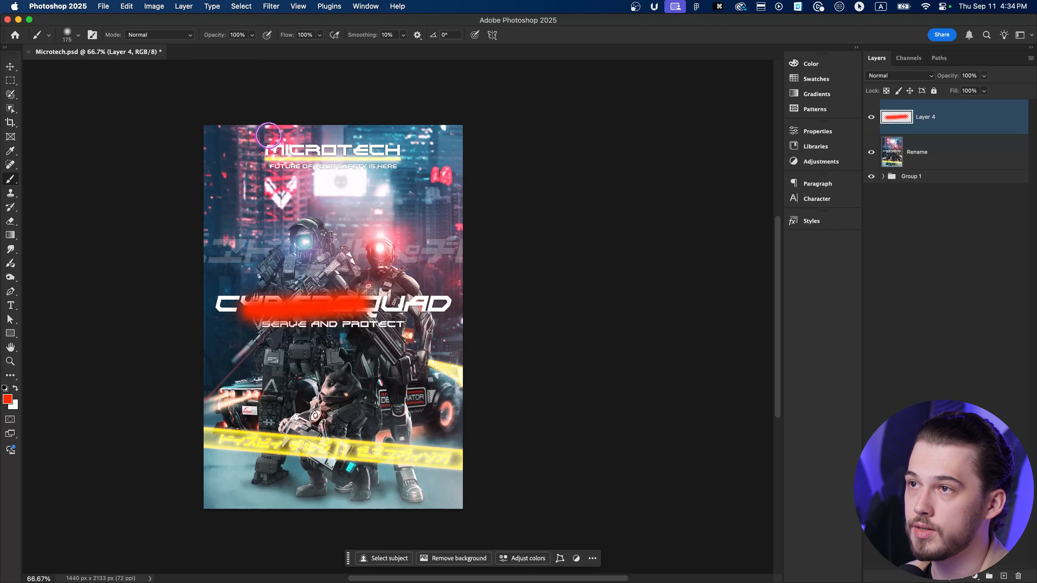
left_click_drag(269, 135, 347, 301)
key("super+z")
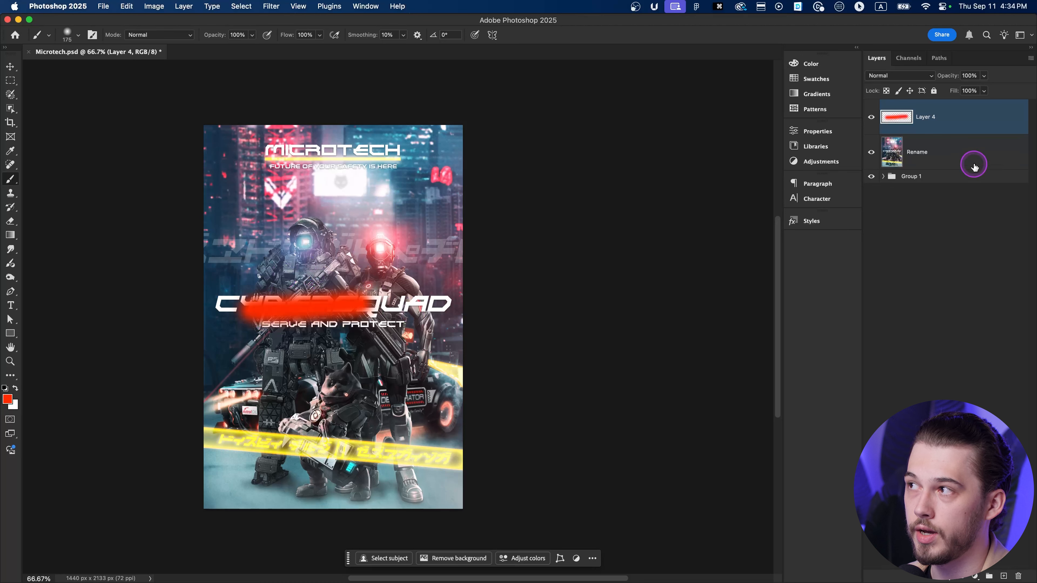
Step: Clip the layer thumbnails to document bounds and undo the red stroke on Layer 4
right_click(896, 124)
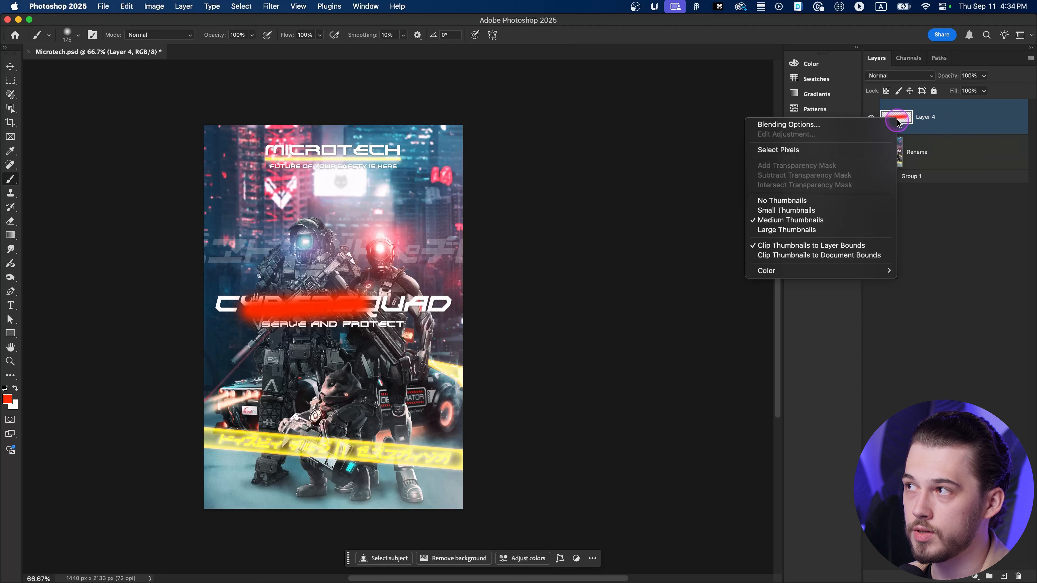
left_click(820, 260)
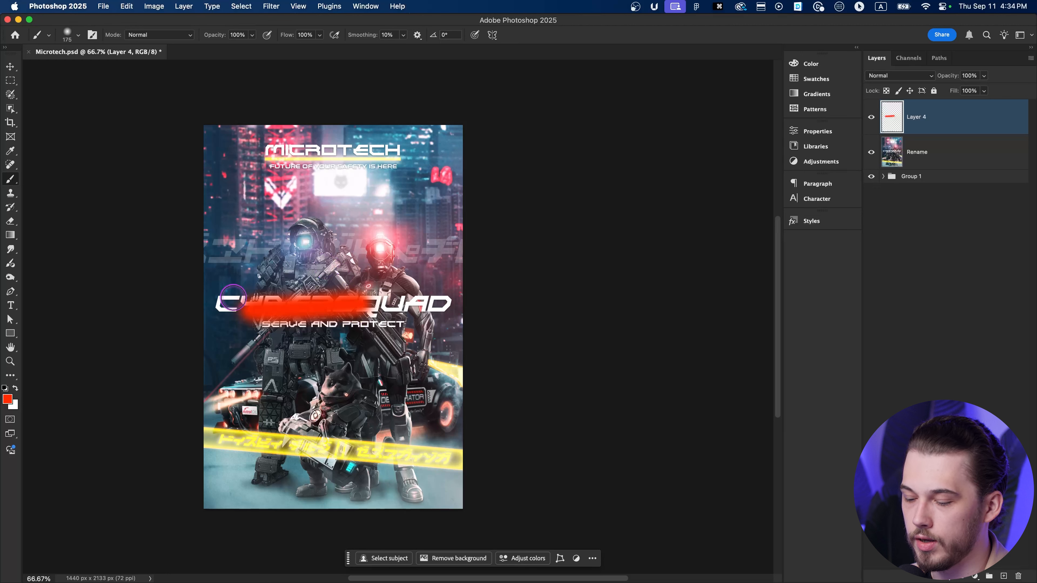
key("cmd+z")
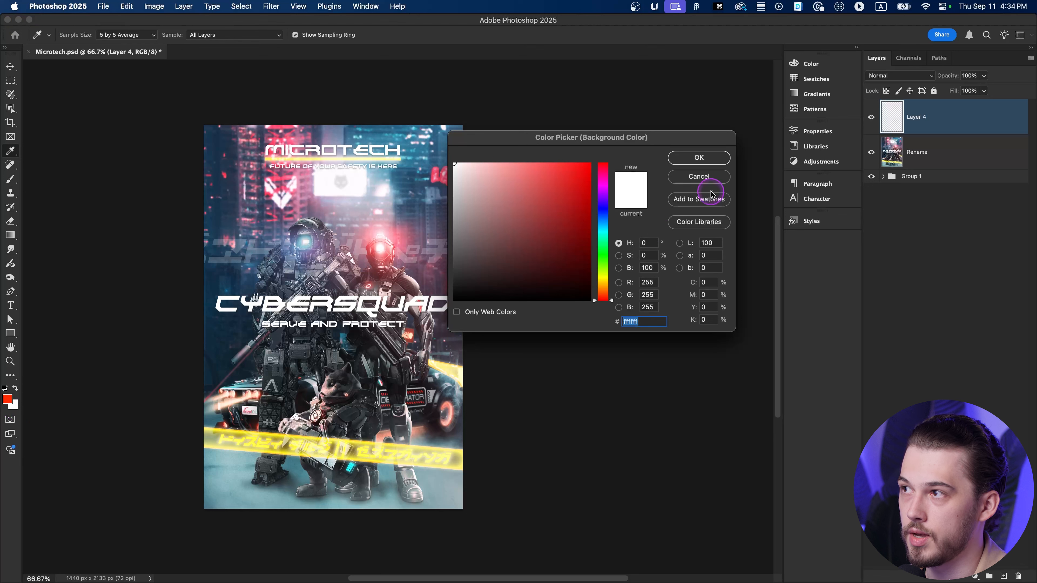
Step: Accept white ffffff as the background color, swap it to the foreground, and reduce the brush size to 80
left_click(698, 157)
key("x")
key("bracketleft")
key("bracketleft")
key("bracketleft")
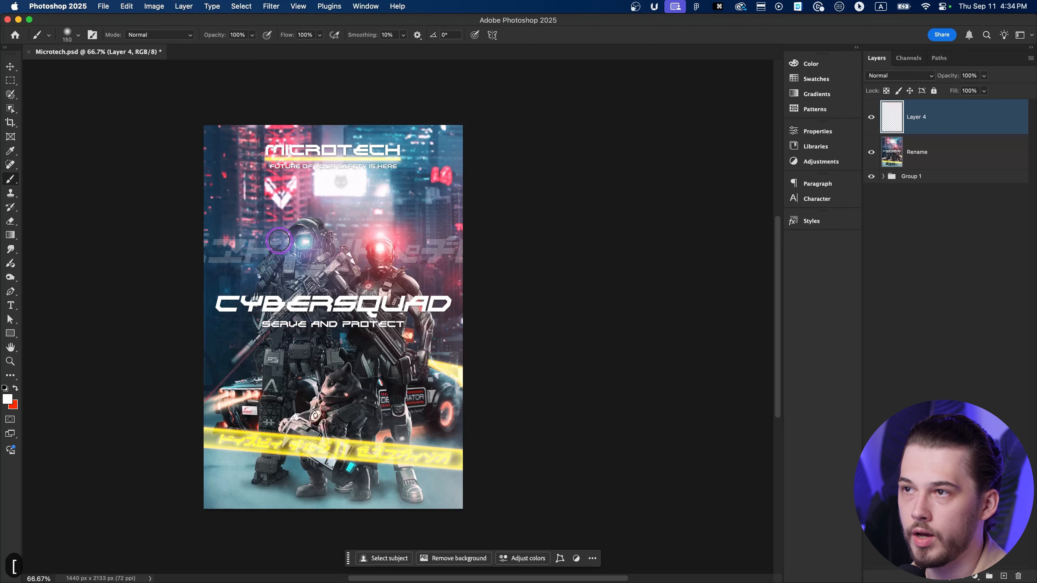
key("bracketleft")
key("bracketleft")
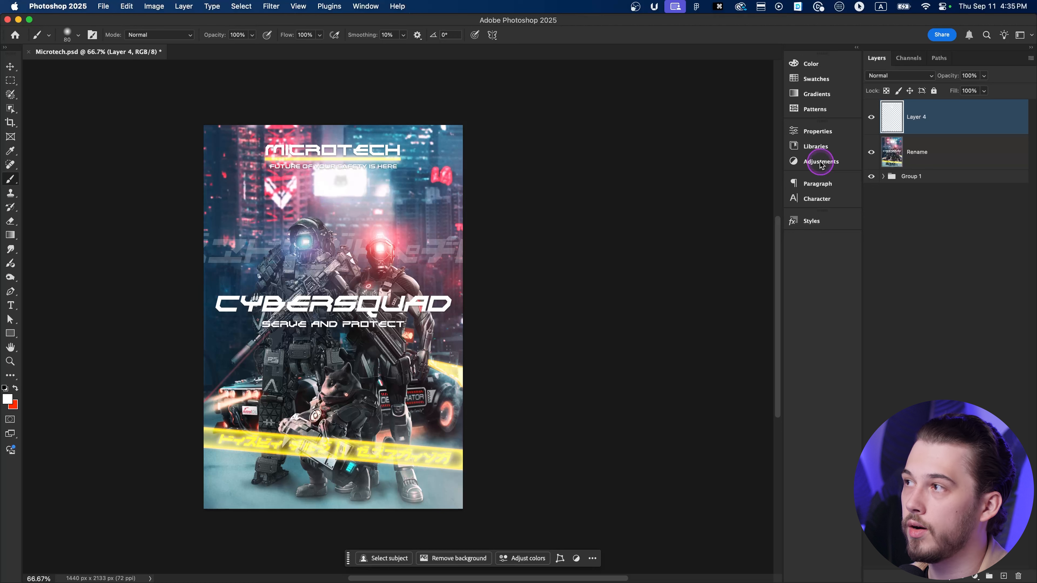
Step: Switch the layer thumbnails to layer bounds and back to document bounds, and delete the empty Layer 4
right_click(892, 123)
left_click(810, 244)
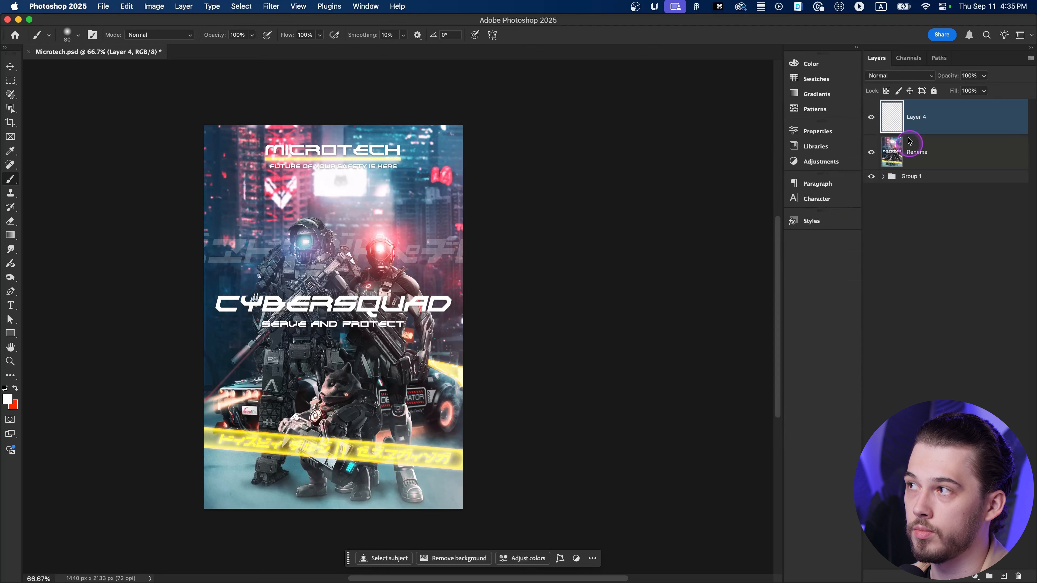
right_click(895, 121)
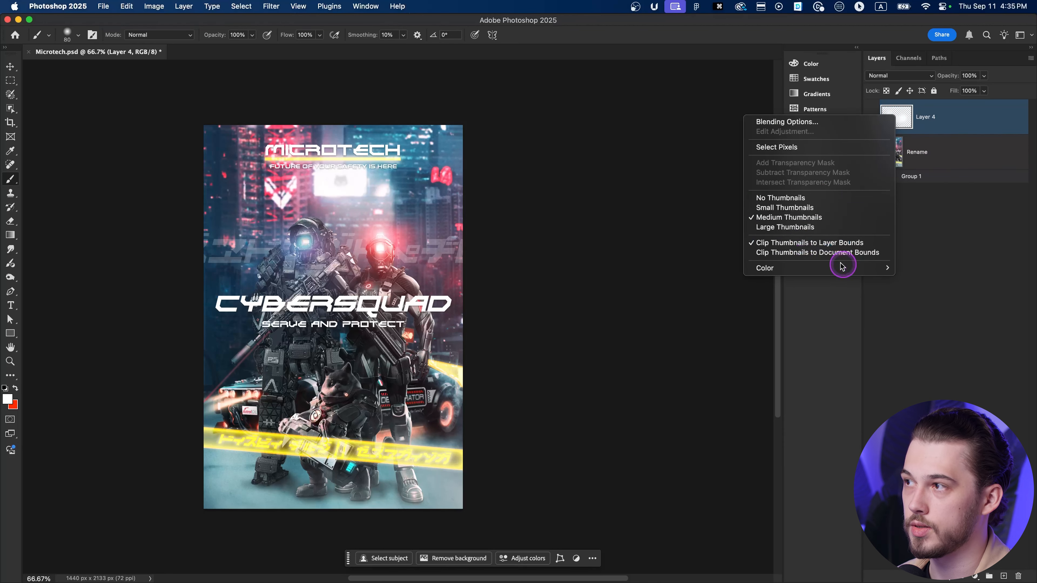
left_click(816, 254)
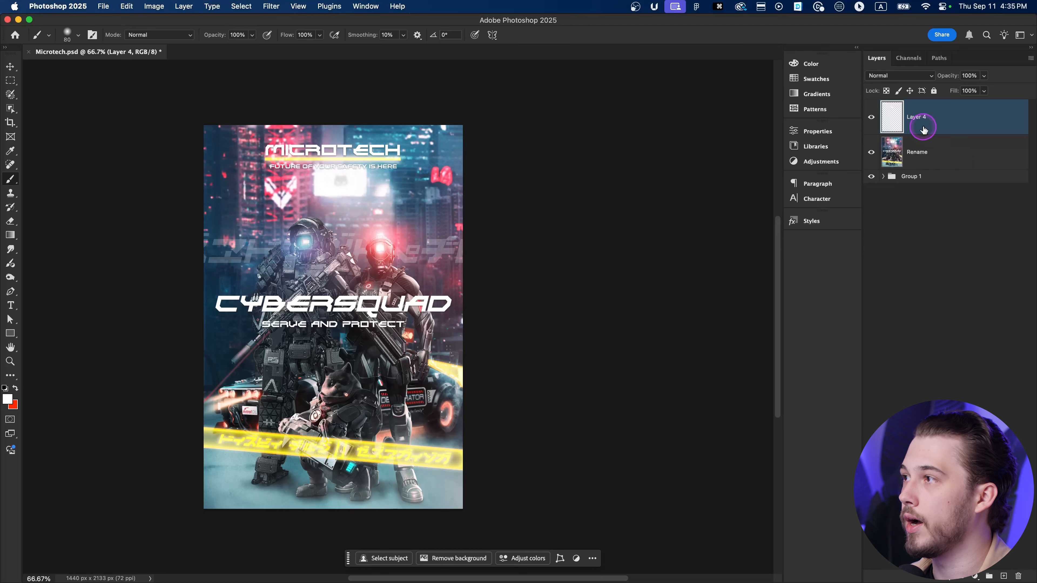
key("BackSpace")
Step: Color-label the Rename layer and the Microtech group inside Group 1 red, and the Вымышленная-надпись-сзади text layer fuchsia
right_click(893, 122)
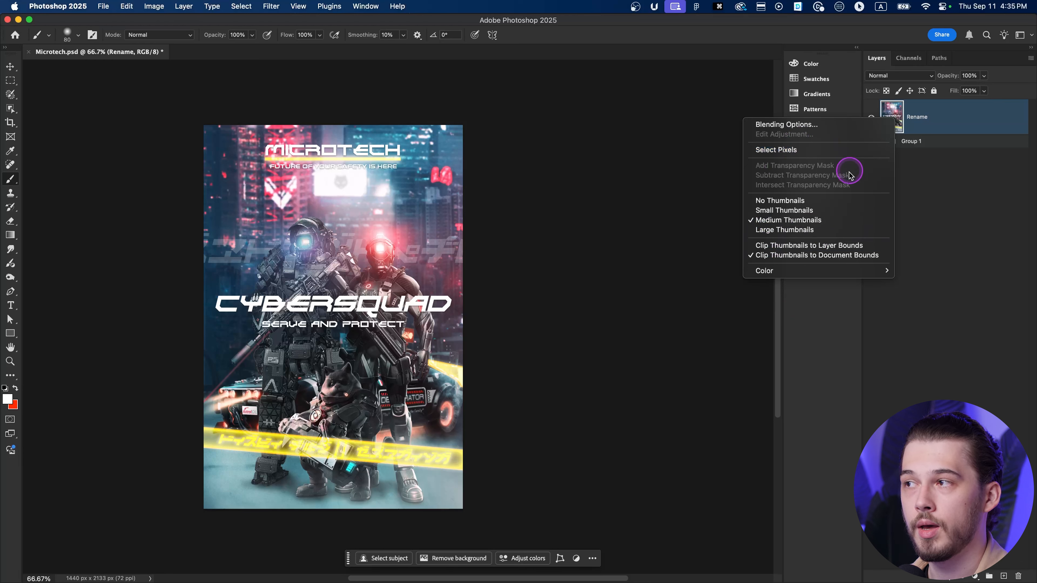
mouse_move(806, 271)
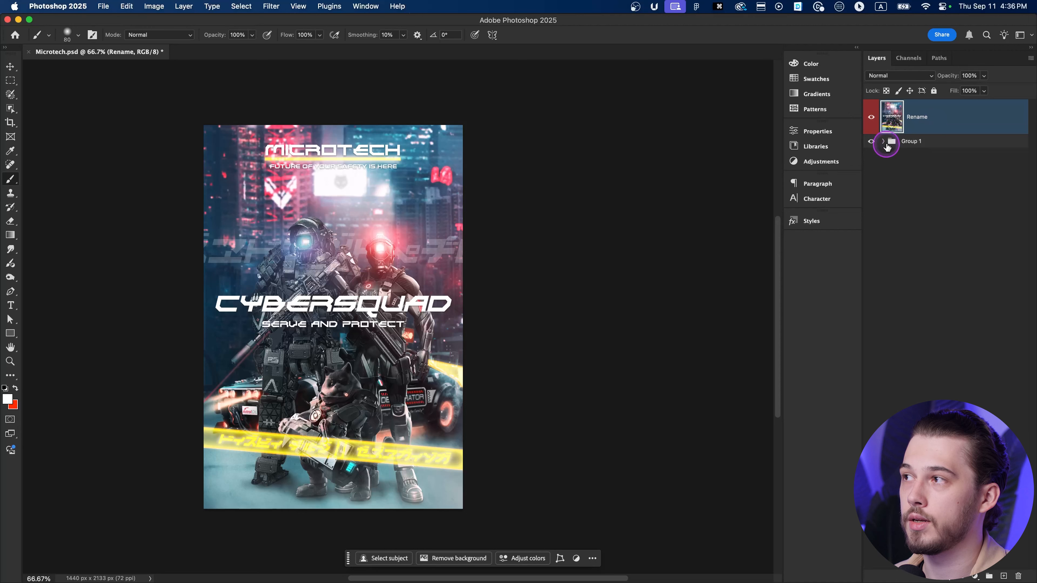
left_click(883, 142)
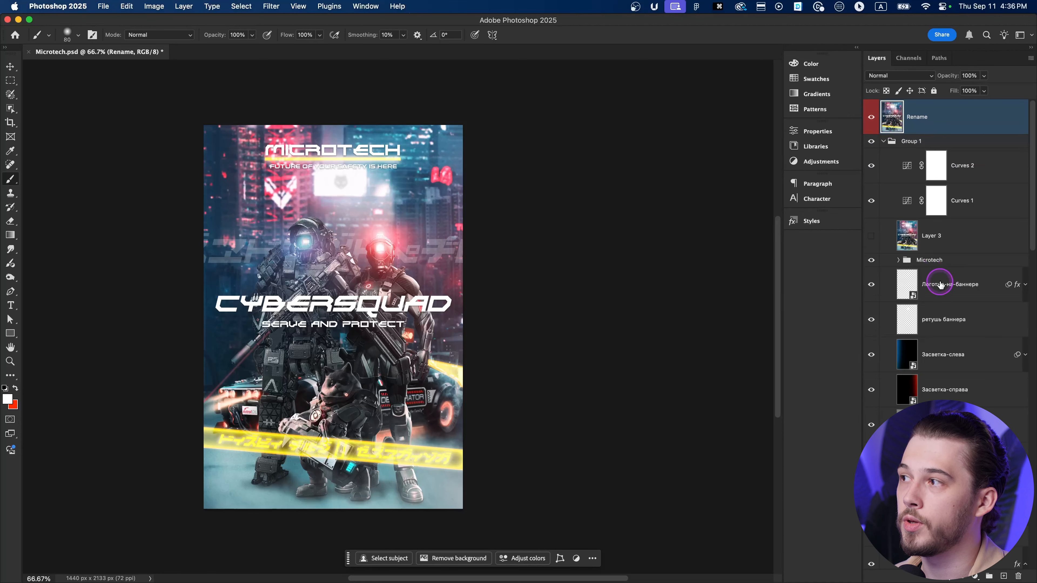
right_click(937, 263)
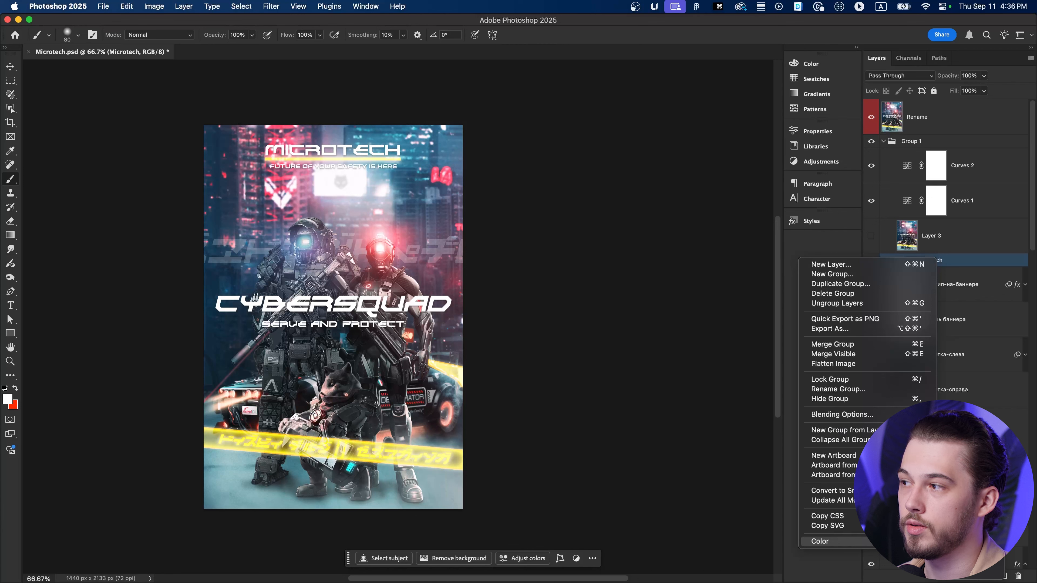
left_click(957, 475)
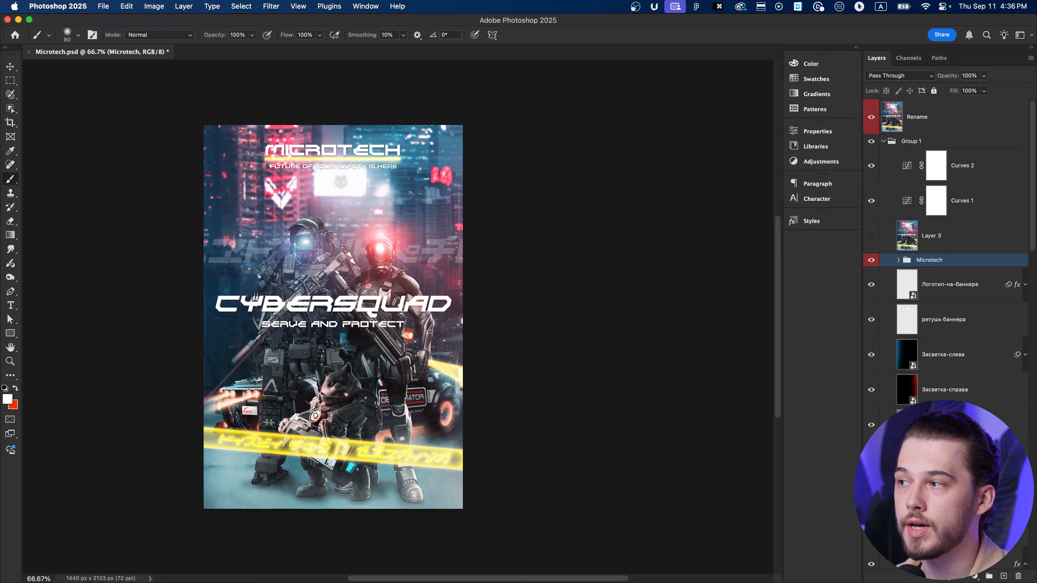
right_click(964, 467)
mouse_move(861, 571)
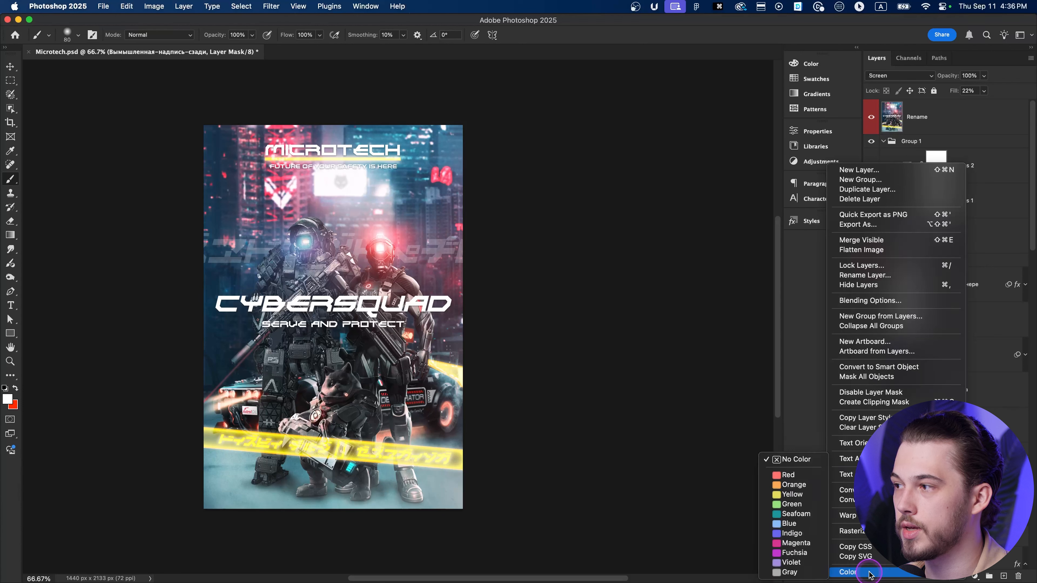
left_click(799, 555)
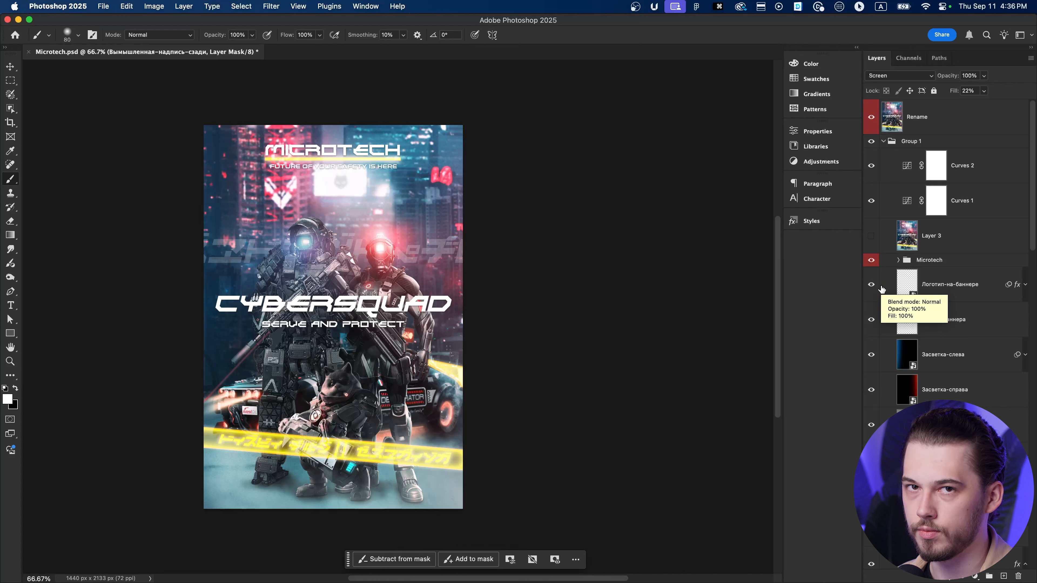
Step: Undo all the color labels and collapse Group 1
key("super+z")
key("super+z")
key("super+z")
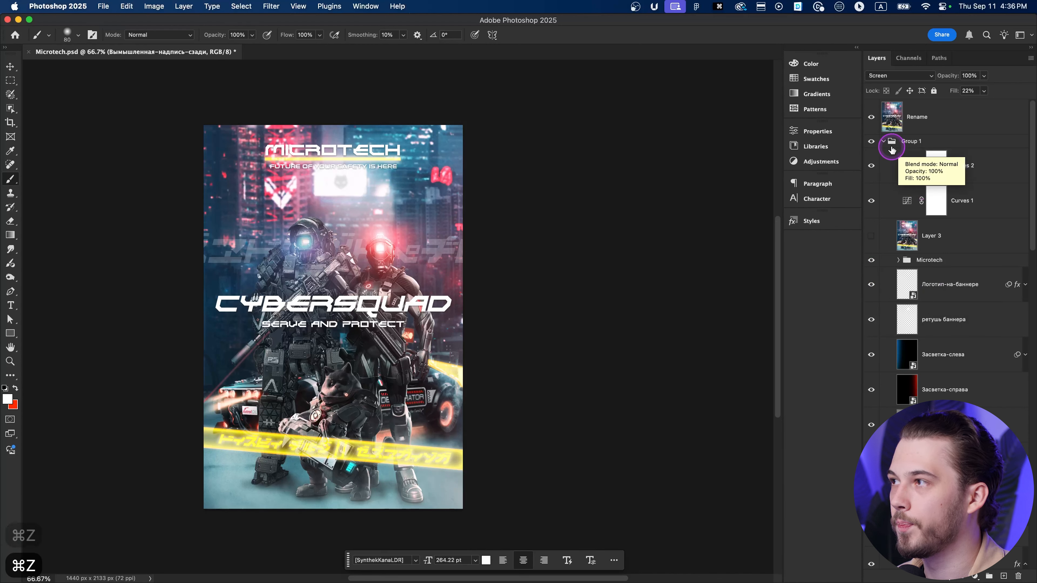
left_click(882, 142)
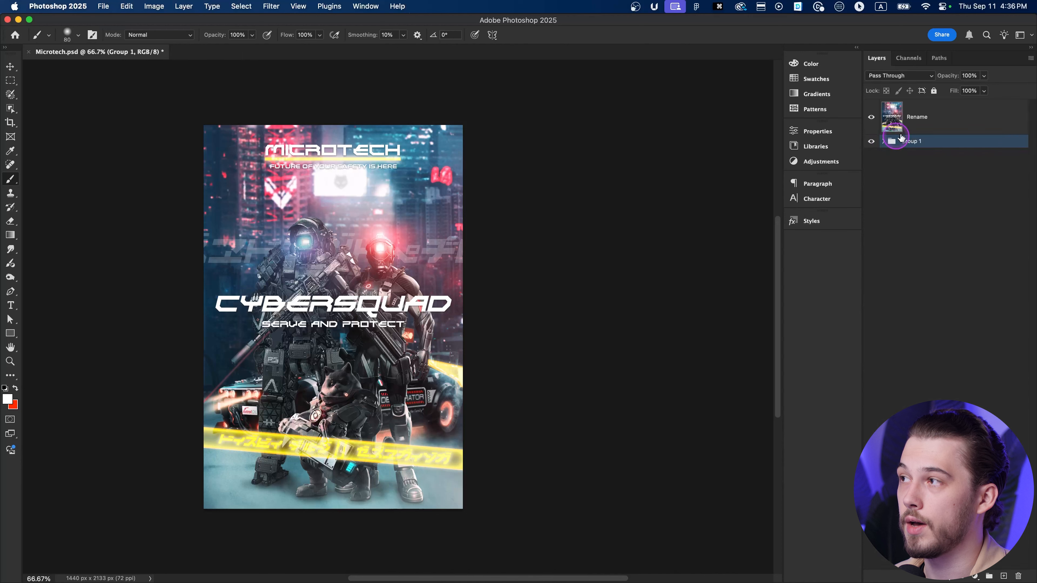
Step: Duplicate the Rename layer and group the original together with its copy
left_click(942, 125)
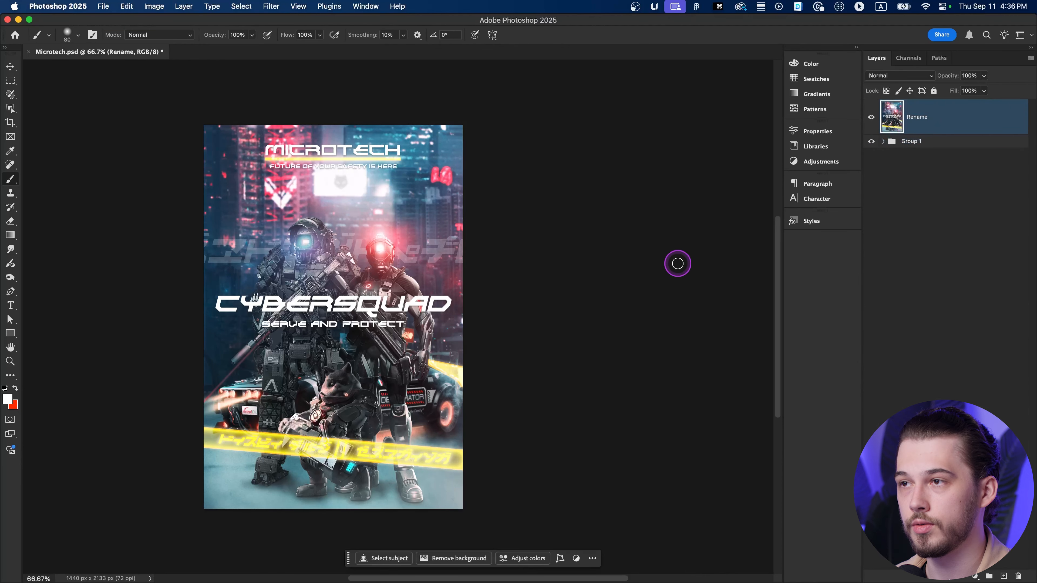
key("super+j")
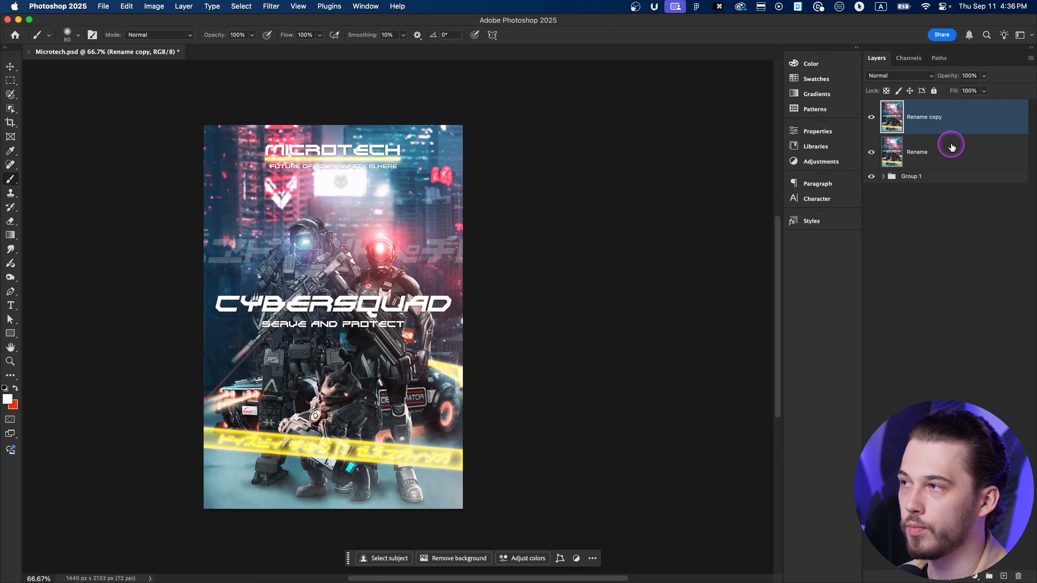
left_click(928, 162, "shift")
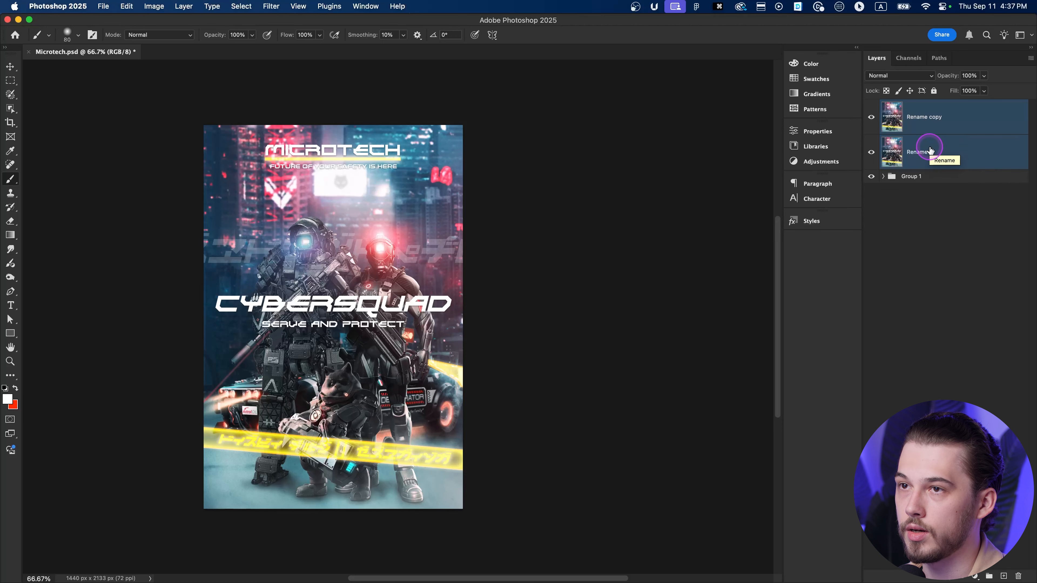
key("super+g")
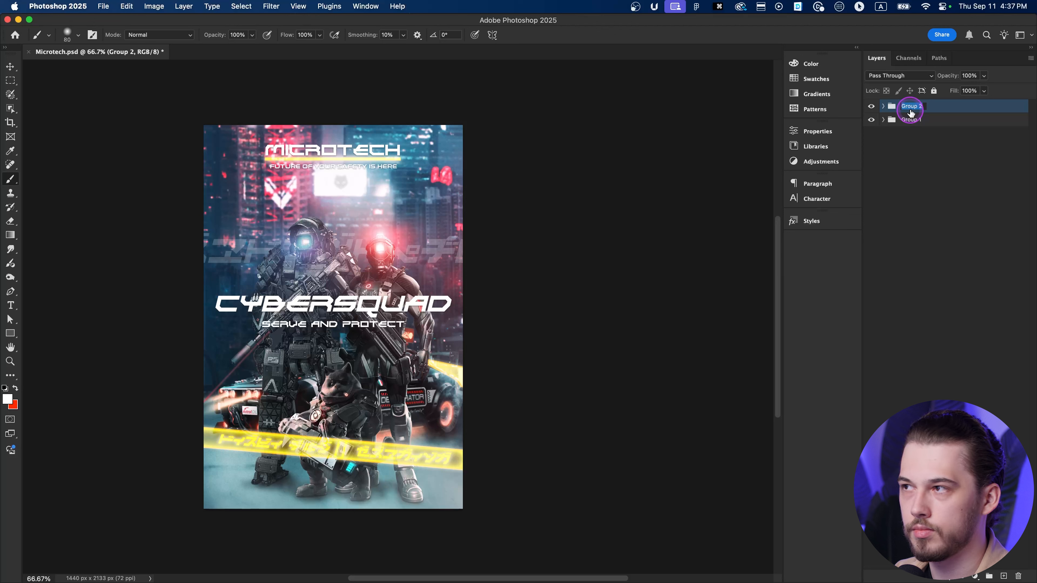
Step: Rename the new group as fd and expand it to show its two layers
type("fd")
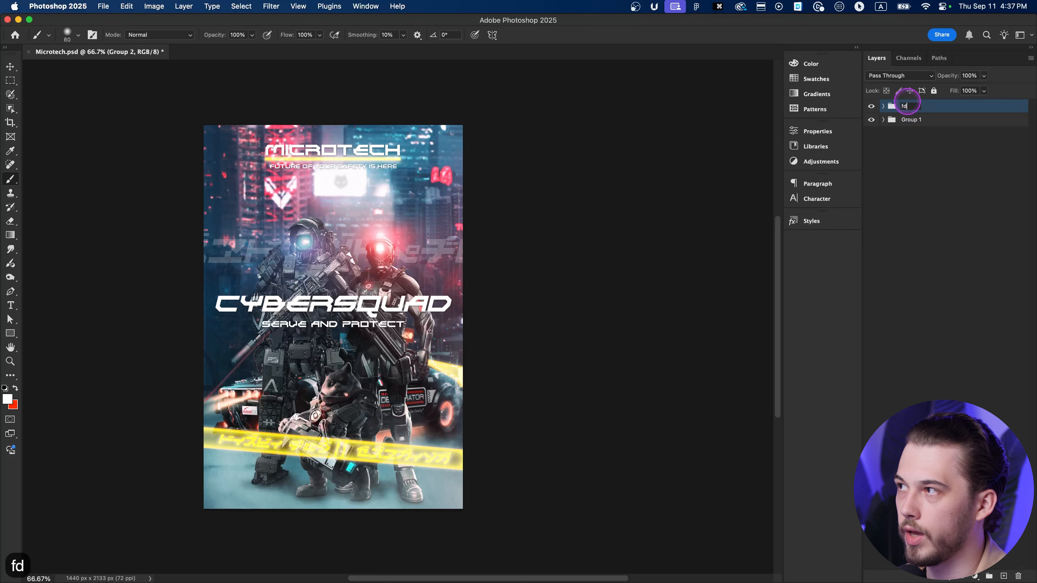
left_click(896, 112)
left_click(882, 107)
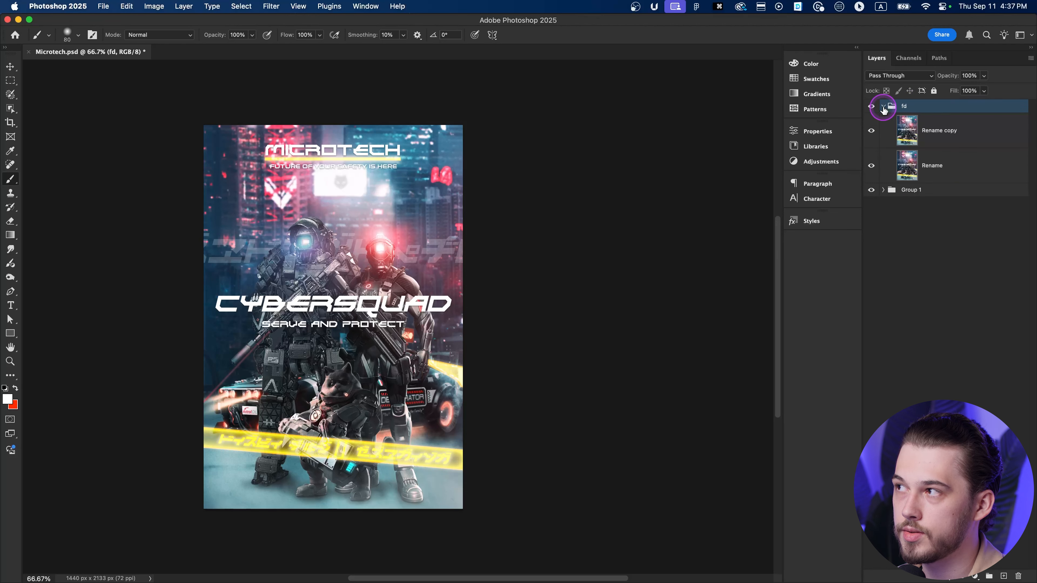
left_click(922, 132)
left_click(887, 108)
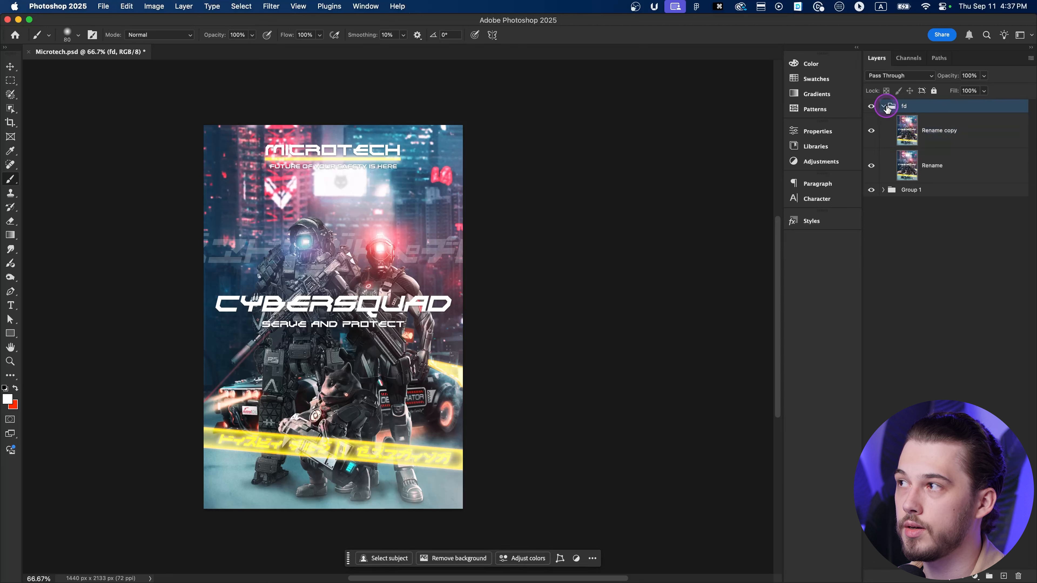
left_click(884, 106)
left_click(885, 107)
Step: Move the Rename copy layer out above the fd group and back into it above the Rename layer
left_click(989, 130)
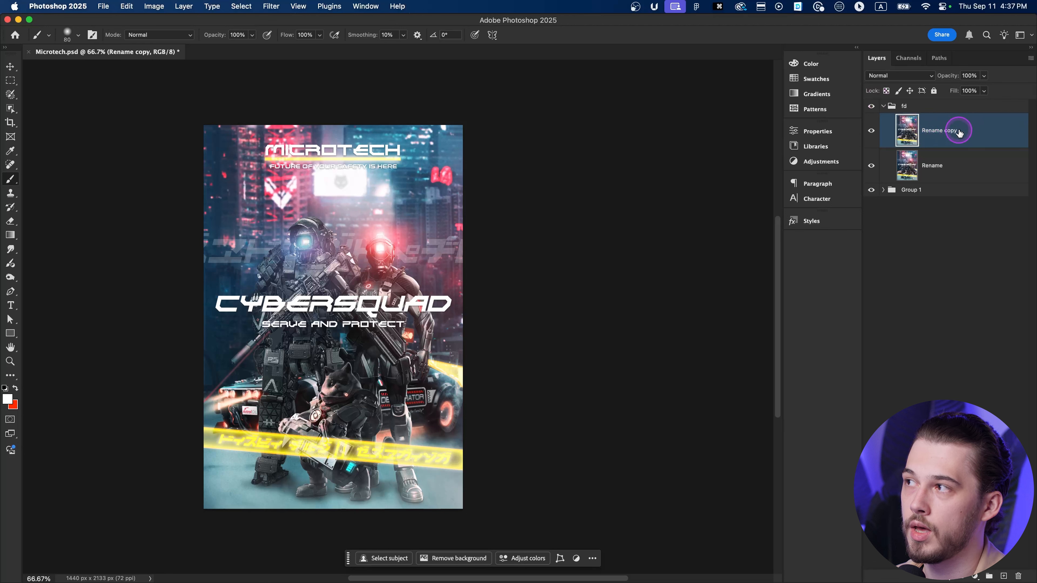
left_click_drag(929, 128, 965, 95)
left_click(883, 141)
left_click(883, 141)
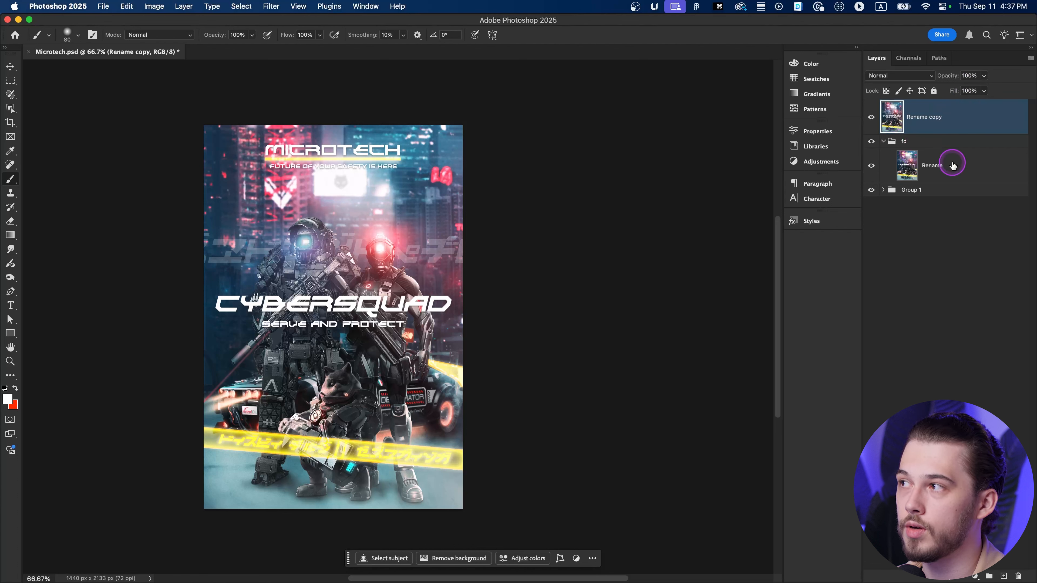
left_click_drag(927, 114, 930, 149)
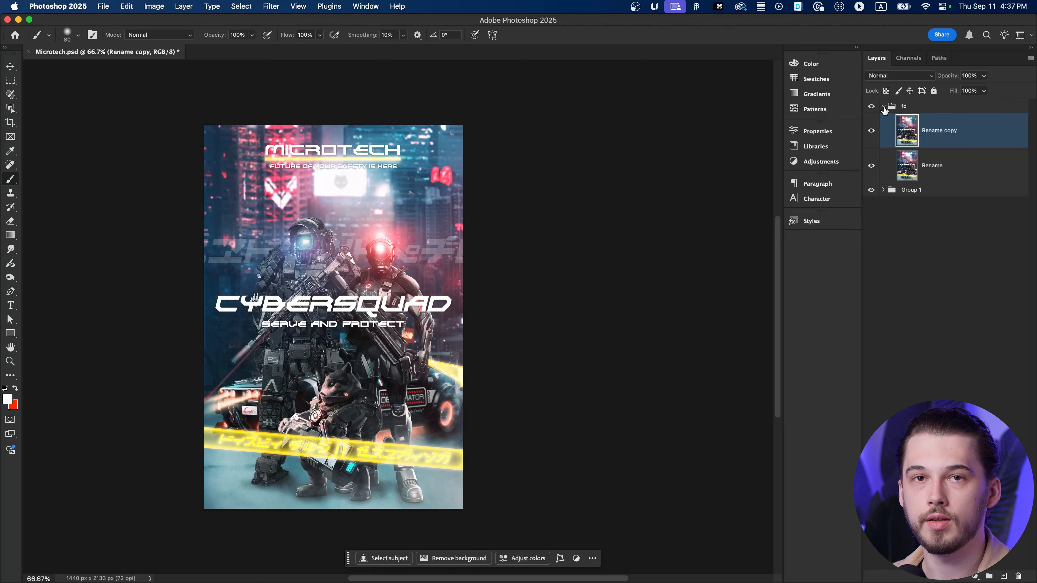
Step: Delete the fd group with its contents and expand Group 1
left_click(908, 104)
key("BackSpace")
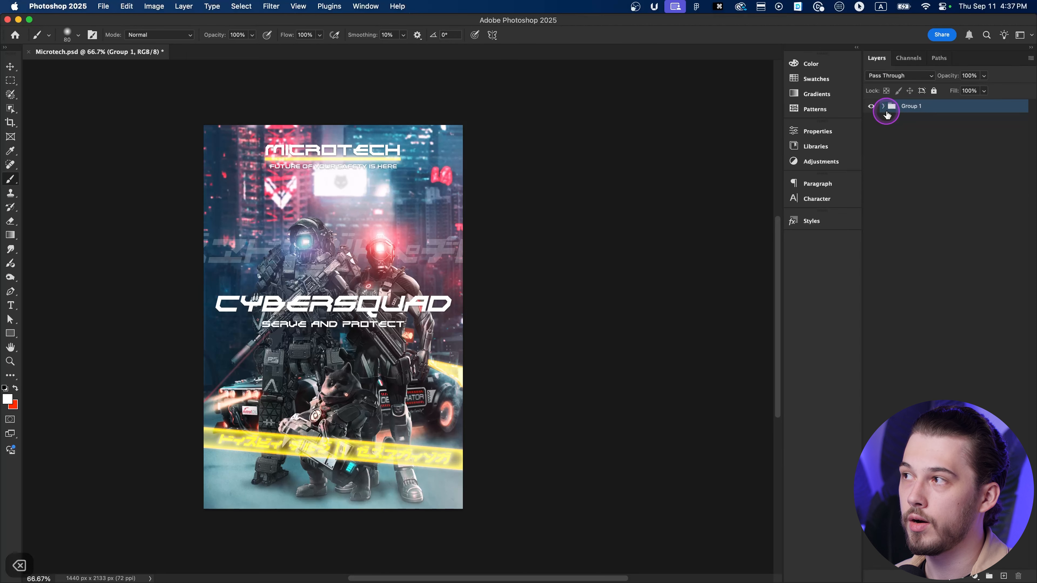
left_click(883, 107)
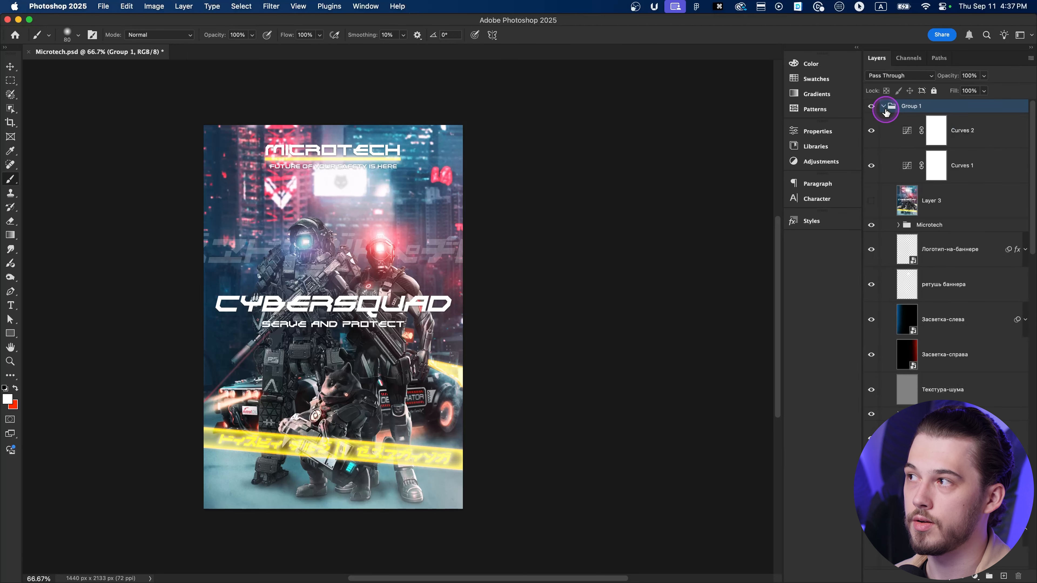
Step: Select the Curves 2 and Curves 1 layers together and toggle their visibility off and back on
left_click(973, 141)
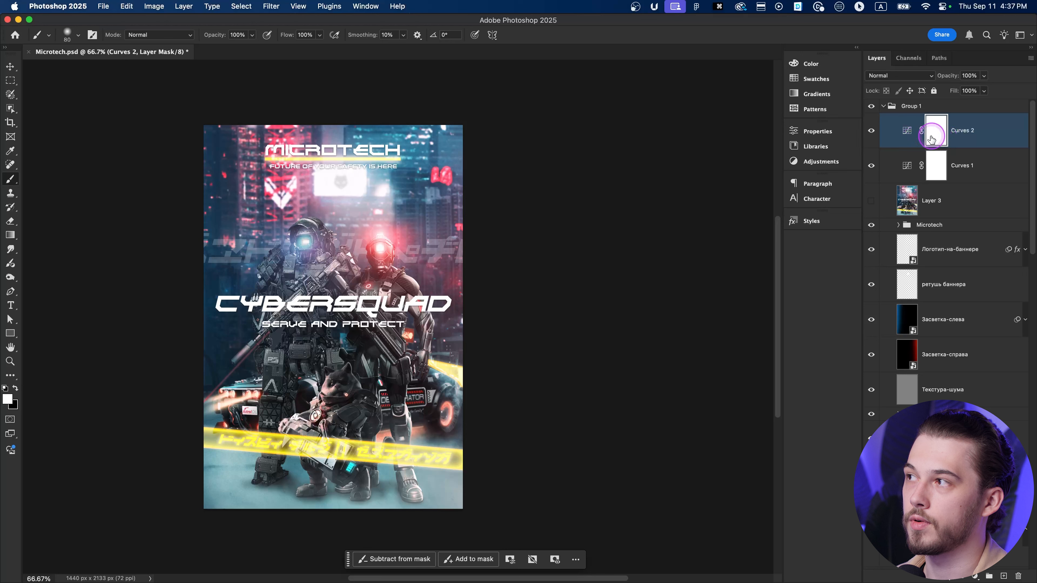
left_click(949, 163, "shift")
left_click_drag(871, 131, 875, 161)
left_click(873, 161)
left_click(873, 129)
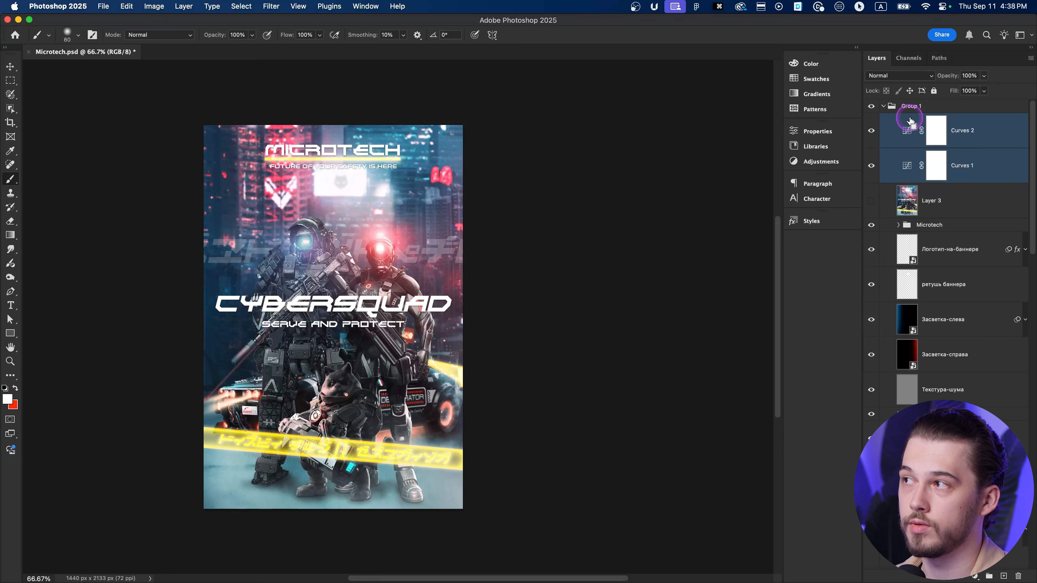
Step: Group the two selected Curves layers, name the group Color grading, and toggle its visibility off and back on
key("super+g")
double_click(919, 120)
type("C")
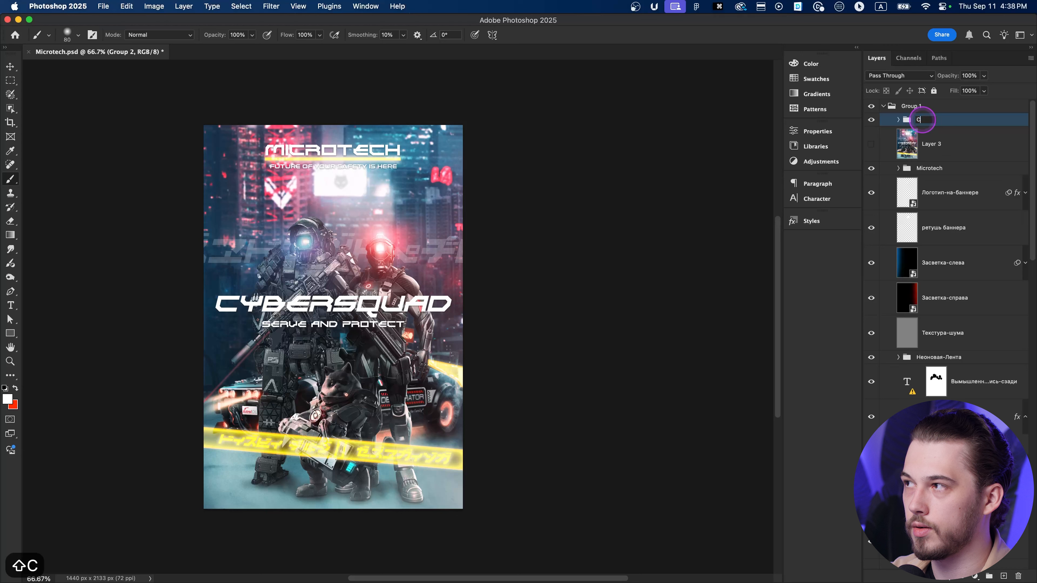
type("olor grading")
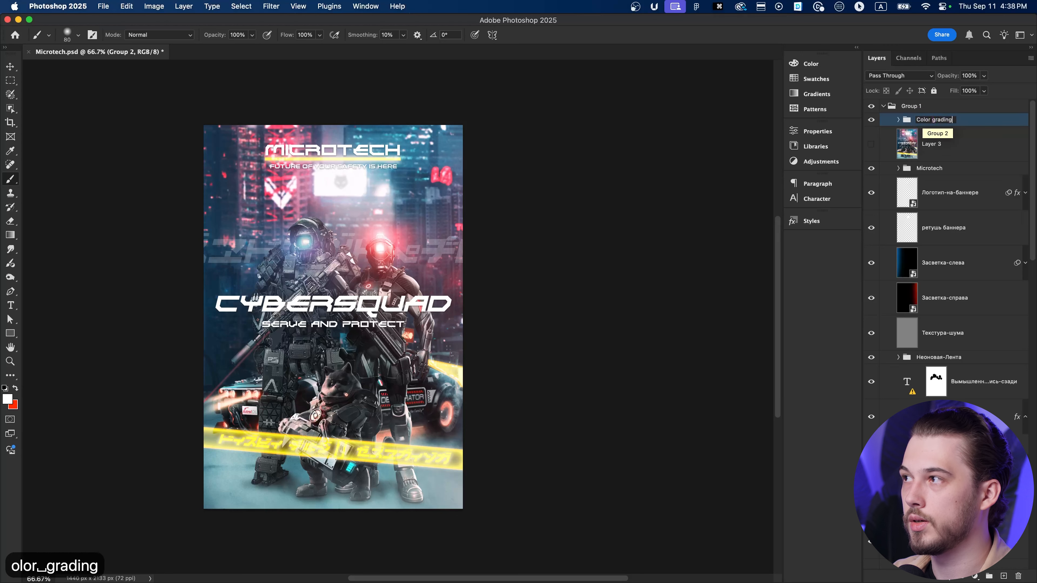
key("Return")
left_click(871, 119)
left_click(871, 119)
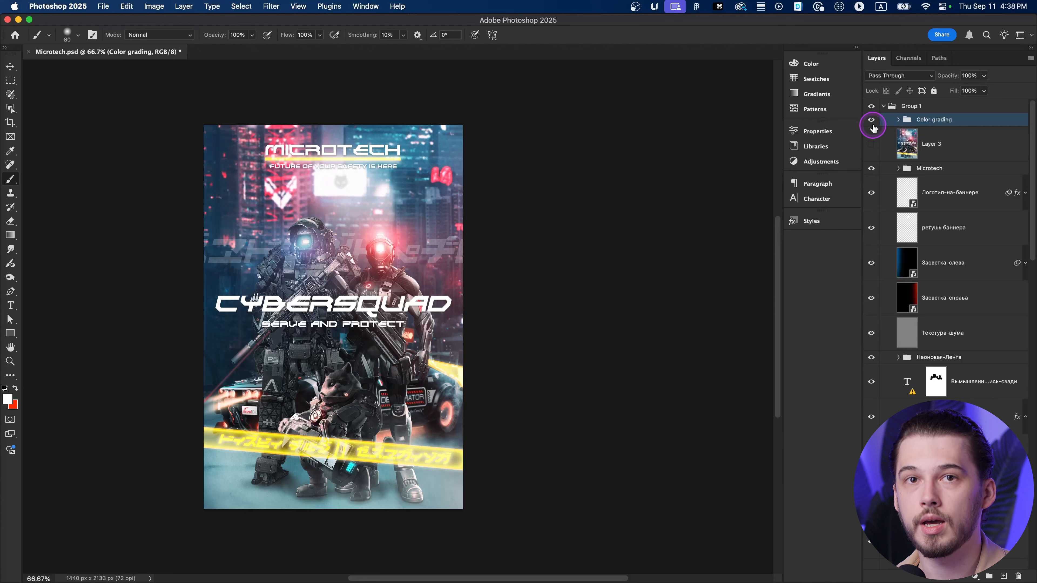
Step: Try ungrouping the Color grading group twice, undoing it each time, and view the group's layer commands
key("shift+super+g")
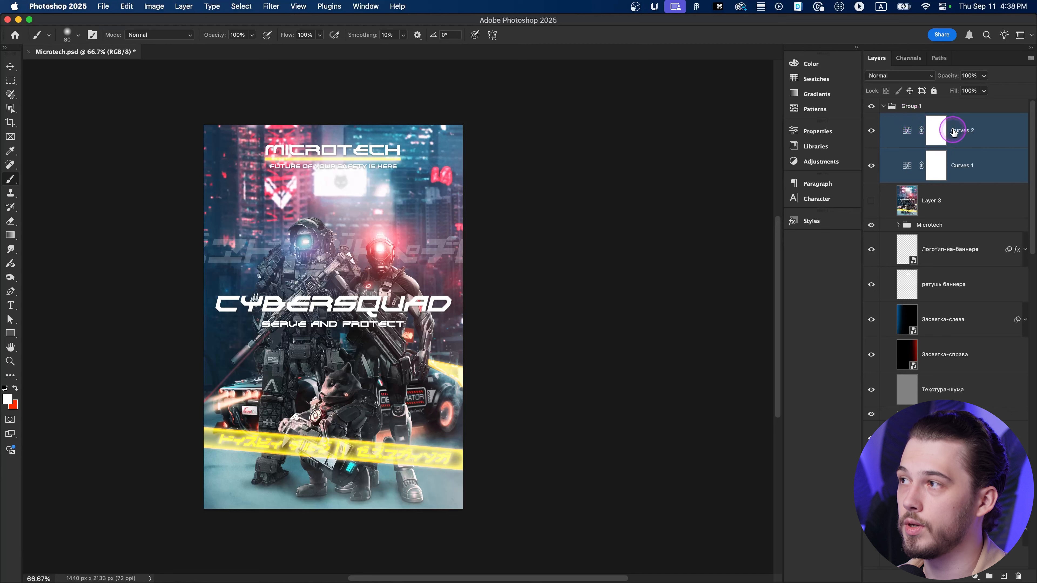
key("super+z")
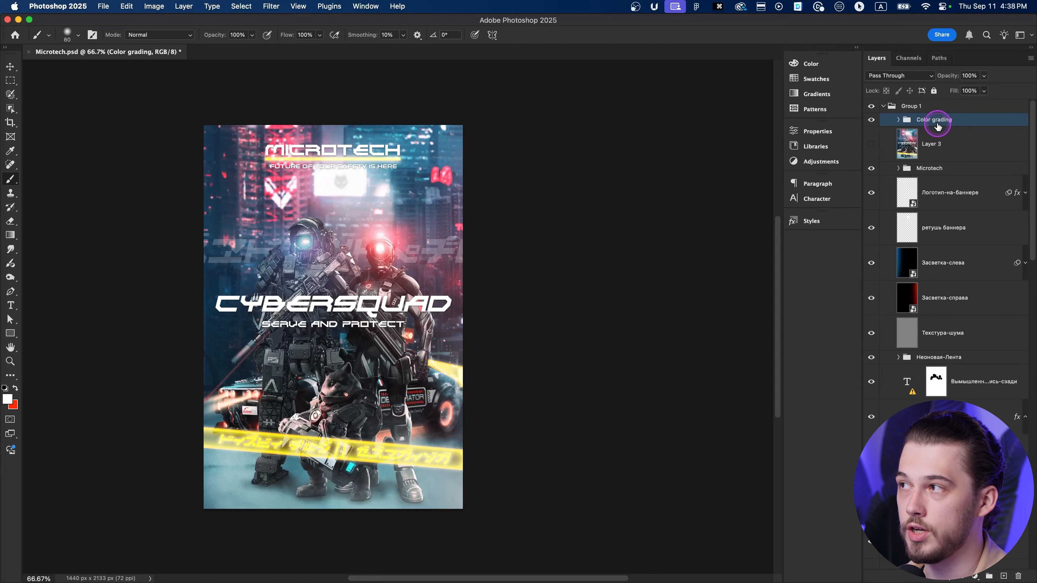
key("super+shift+g")
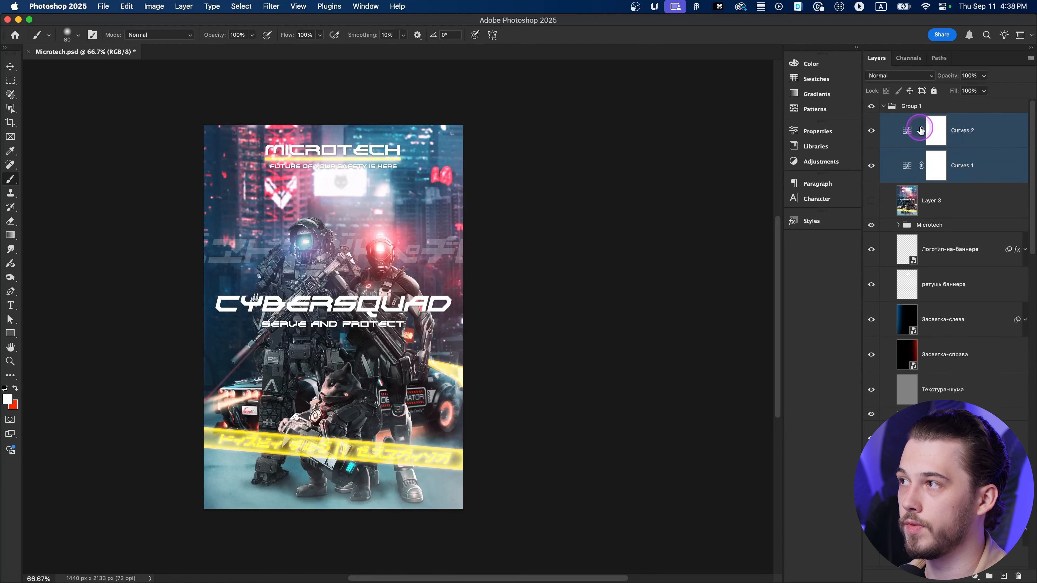
key("super+z")
right_click(939, 120)
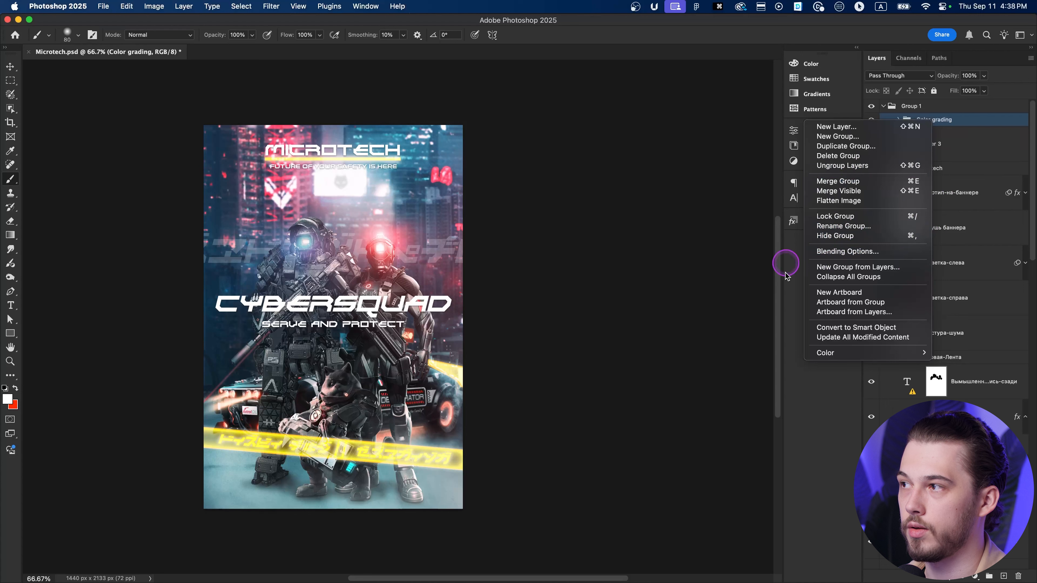
left_click(984, 124)
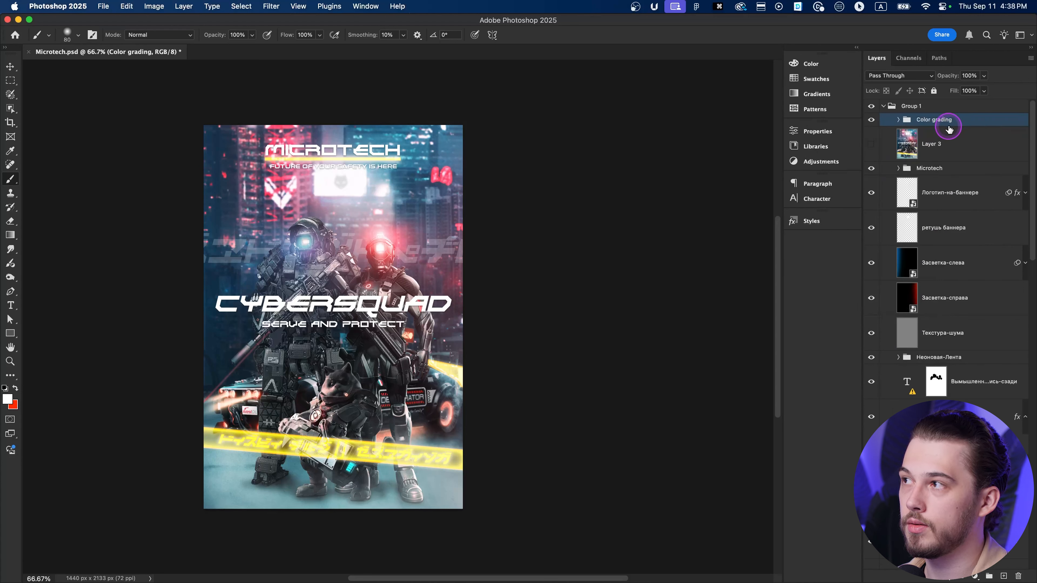
Step: Expand the Color grading group and open its Layer Style blending options
left_click(897, 121)
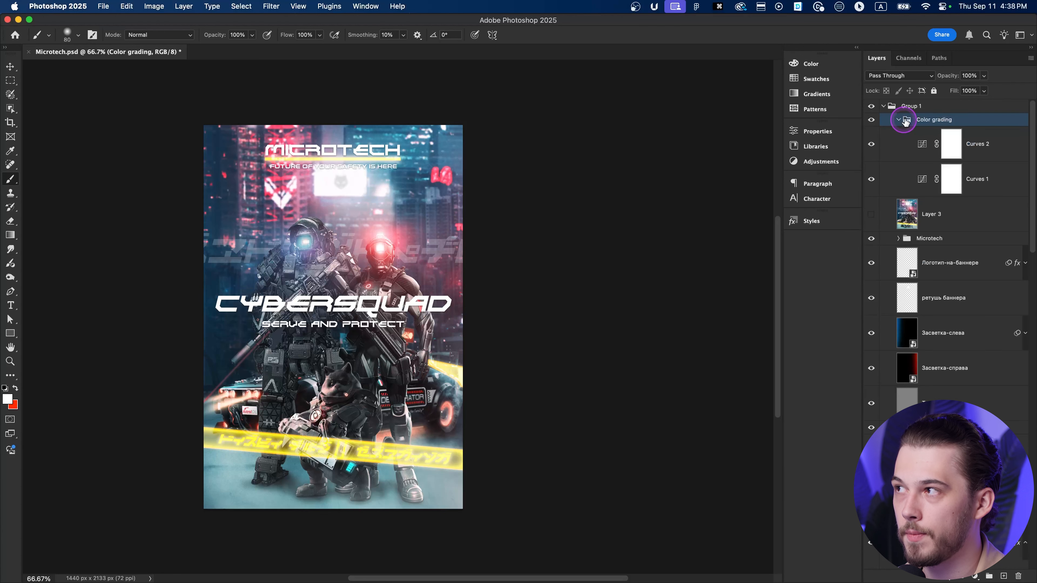
double_click(980, 125)
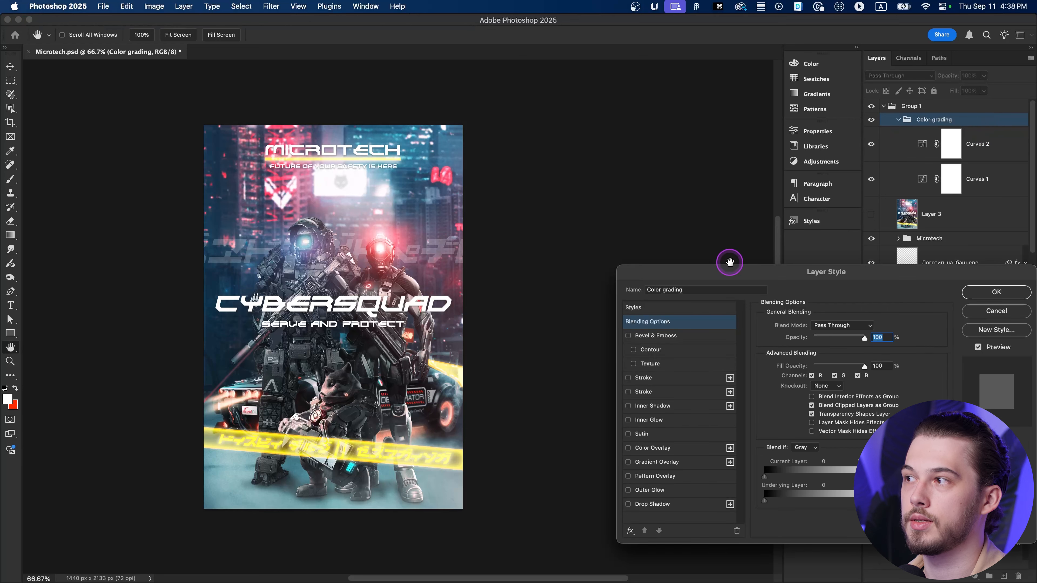
left_click_drag(729, 271, 483, 146)
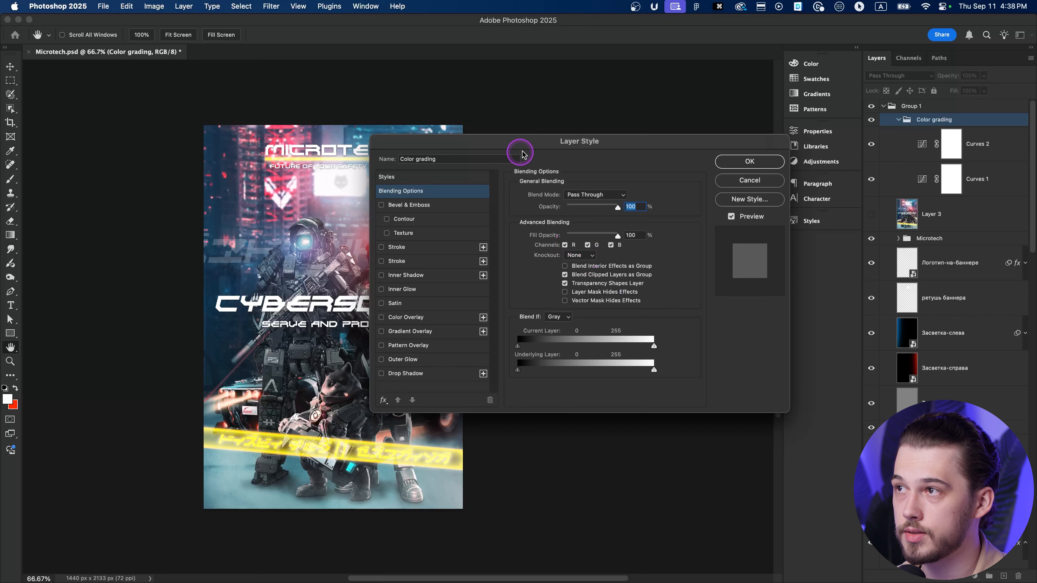
left_click_drag(526, 144, 508, 124)
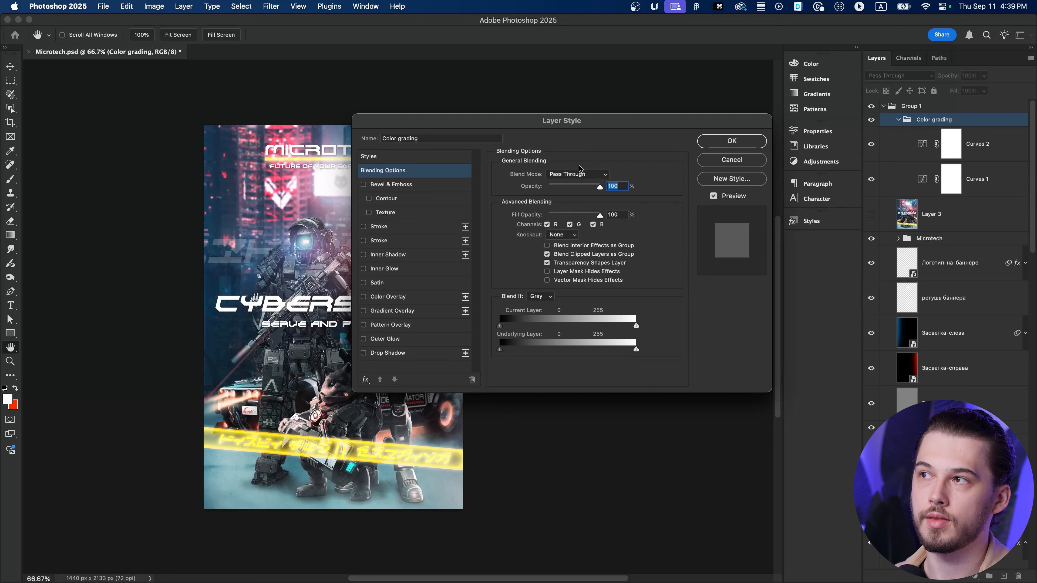
left_click(600, 165)
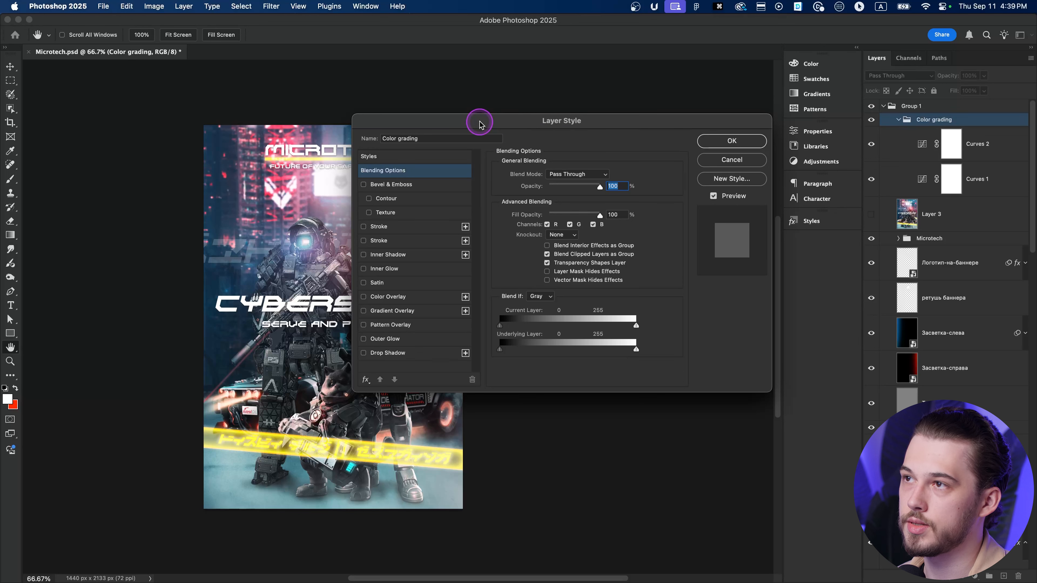
Step: Enable Bevel & Emboss, Stroke, Inner Glow, Satin, Gradient Overlay and Outer Glow effects on the Color grading group
left_click(390, 184)
left_click(389, 240)
left_click(390, 268)
left_click(392, 282)
left_click(394, 310)
left_click(398, 334)
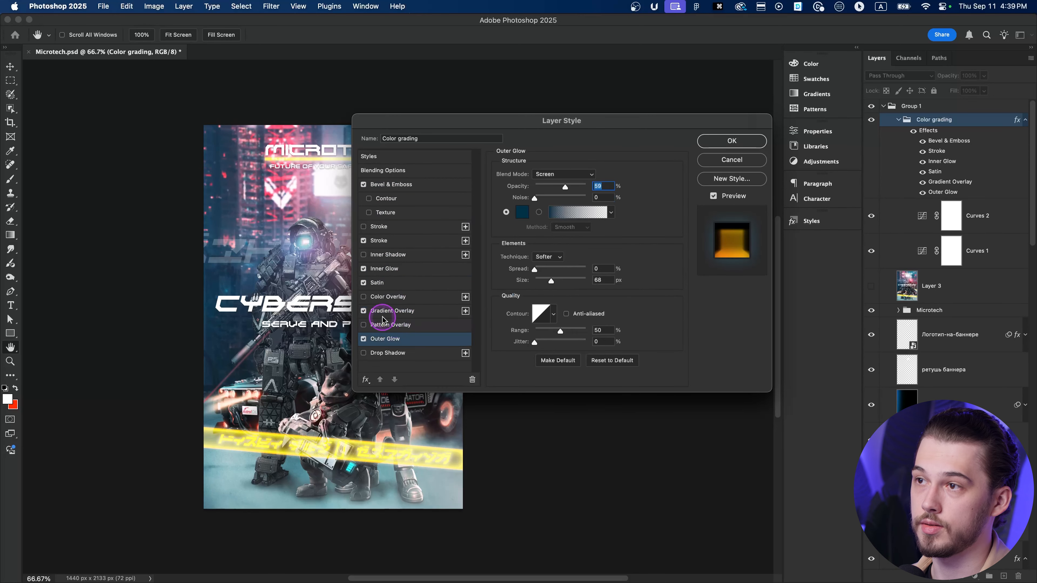
Step: Turn off the Outer Glow, Gradient Overlay, Satin and Stroke effects on the Color grading group
left_click(364, 338)
left_click(363, 311)
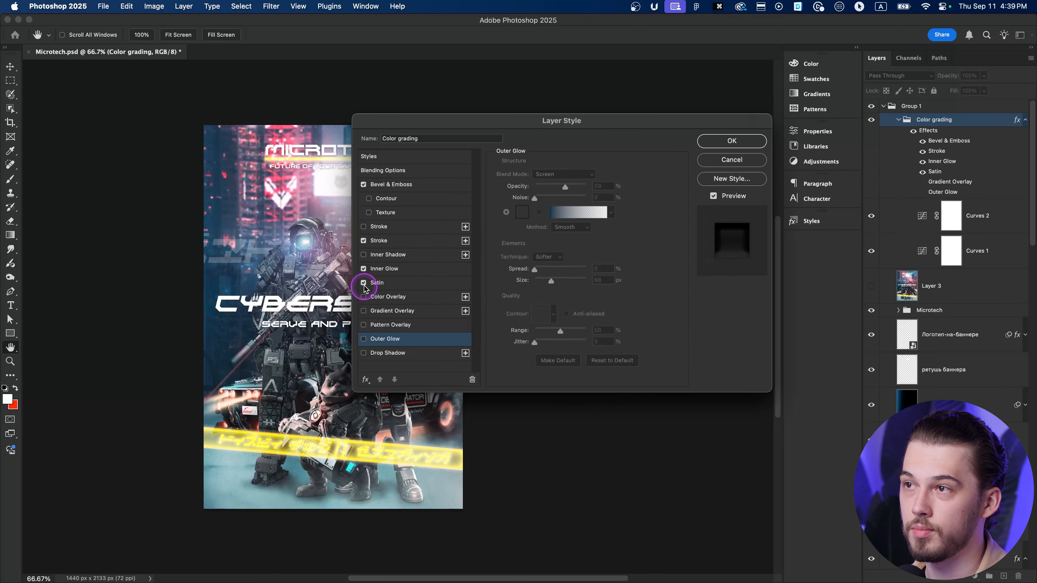
left_click(363, 282)
left_click(363, 241)
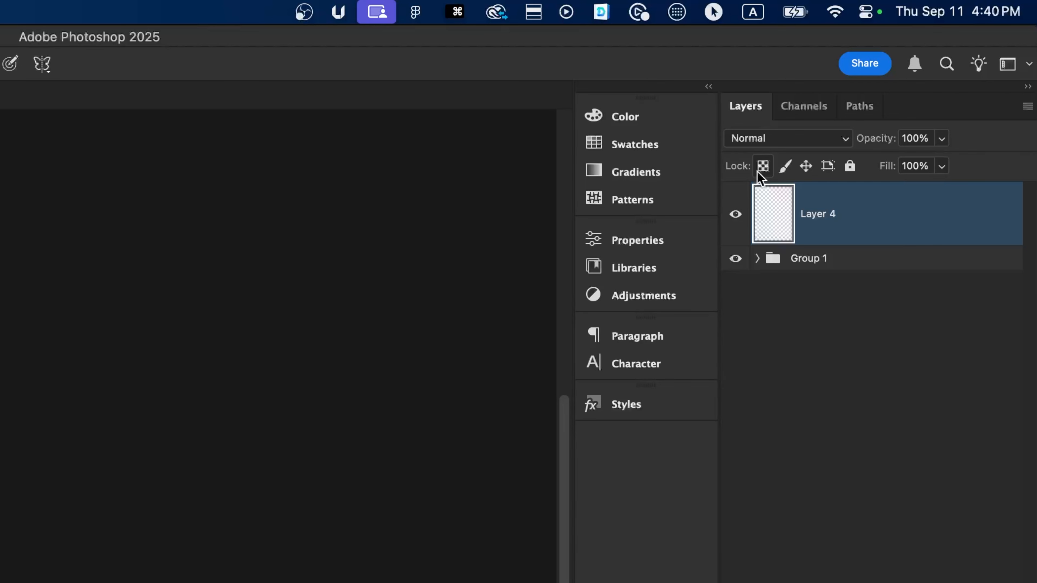
Step: Lock the transparent pixels of Layer 4
left_click(784, 168)
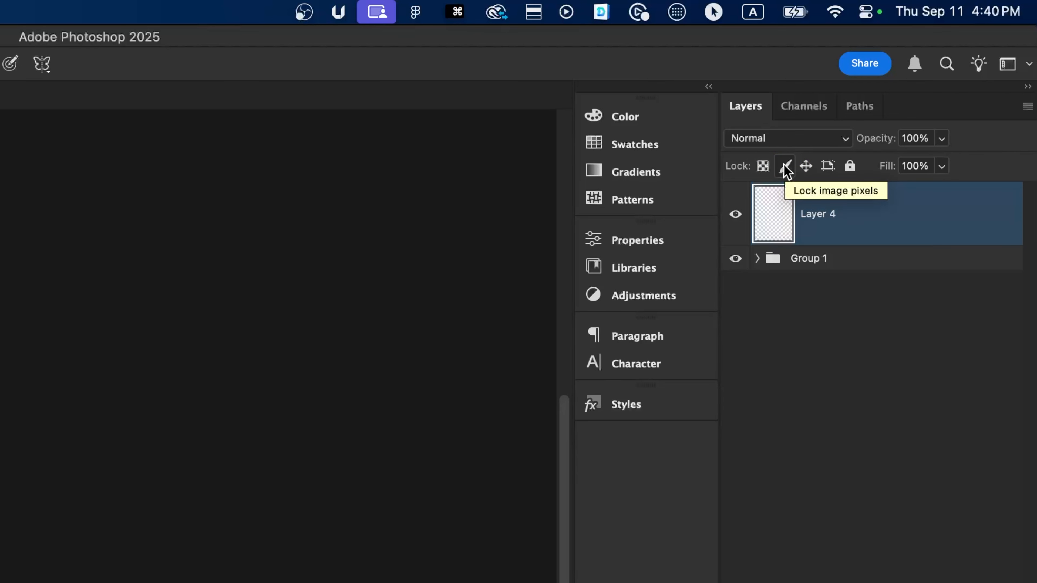
left_click(855, 174)
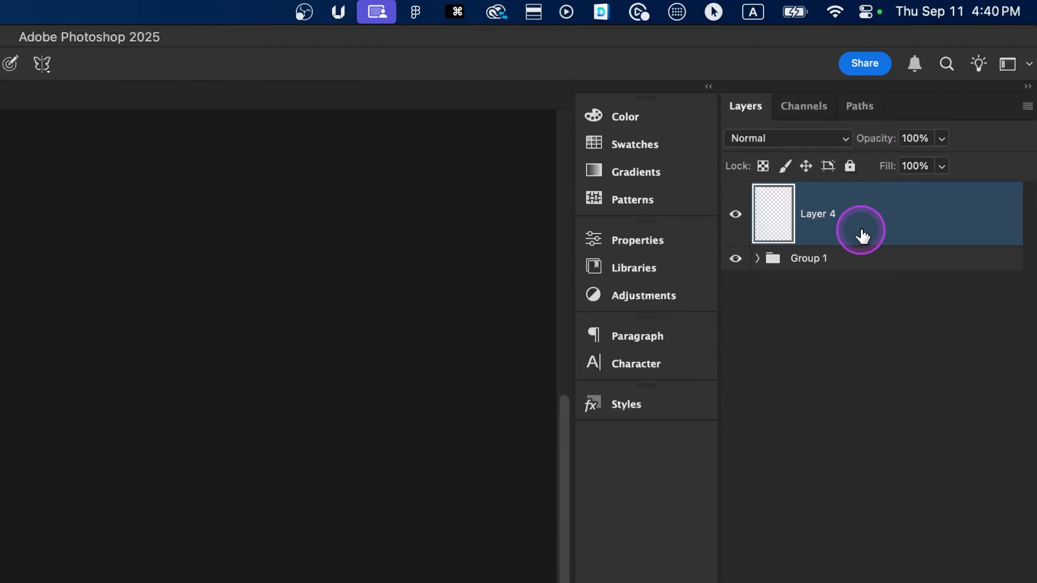
left_click(770, 158)
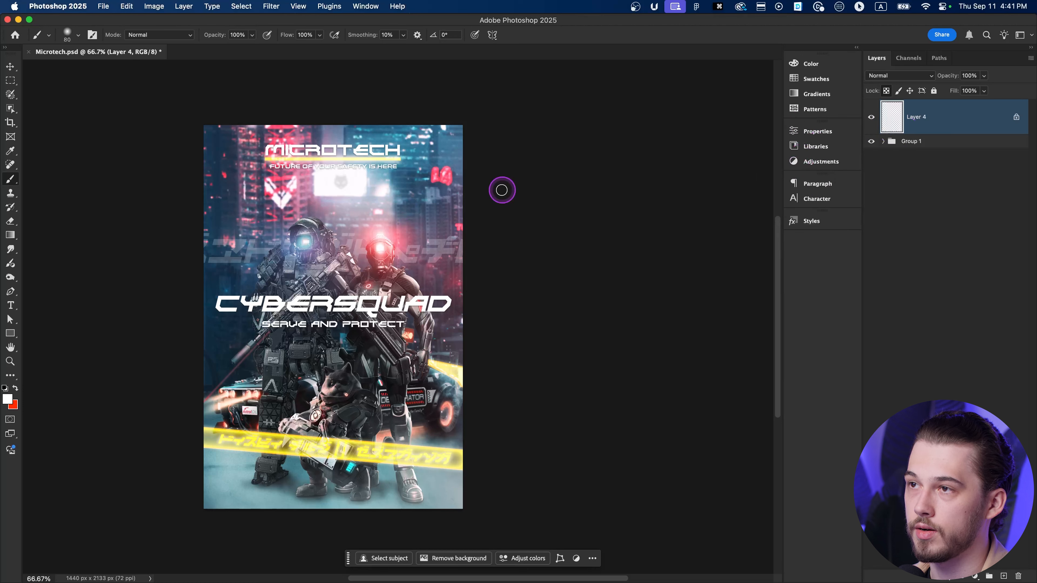
Step: Make red the foreground color, unlock Layer 4's transparent pixels, and brush a diagonal red stroke across the poster, undoing the stroke
key("v")
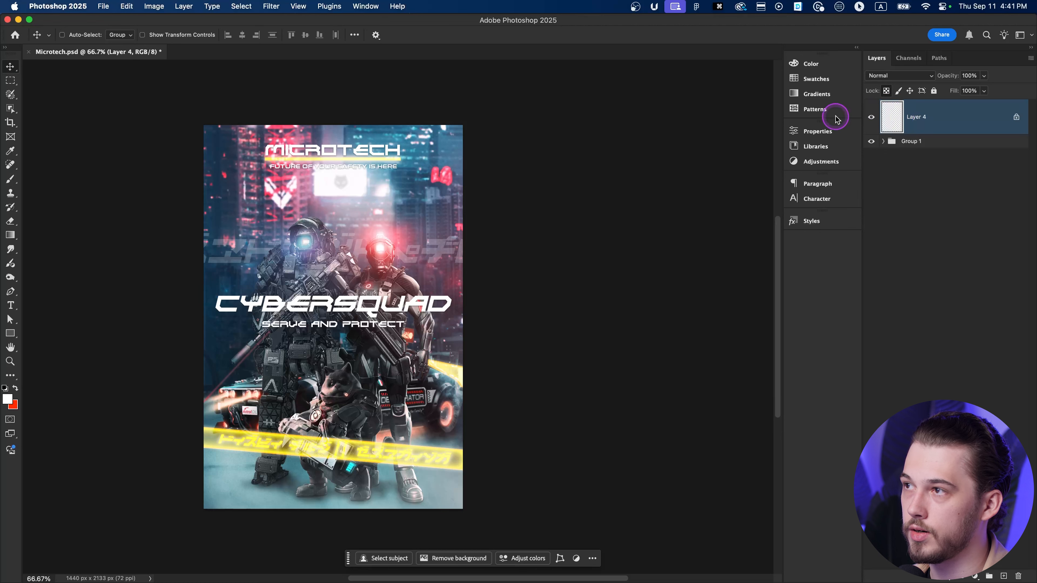
left_click(11, 179)
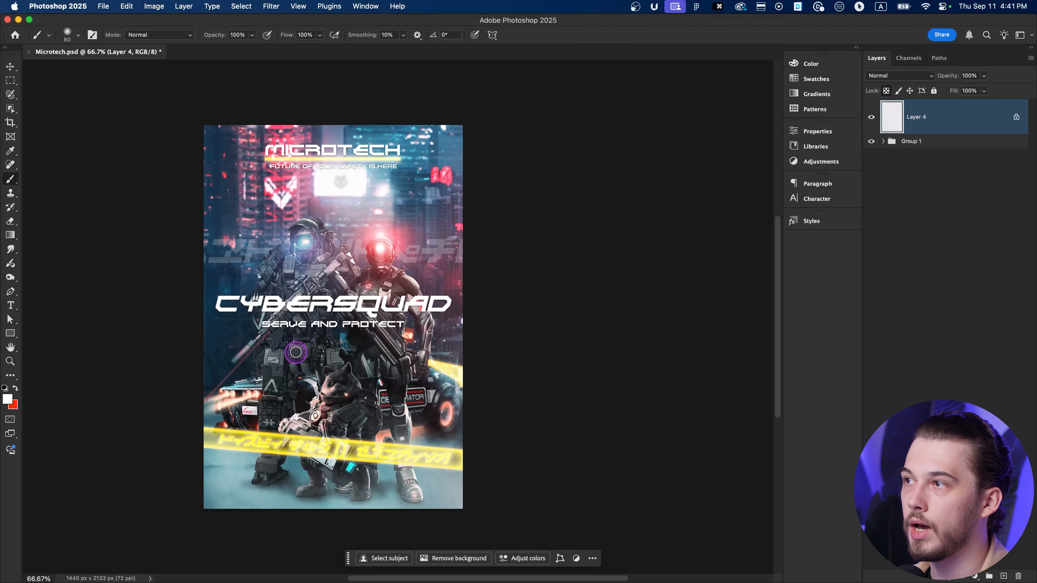
key("x")
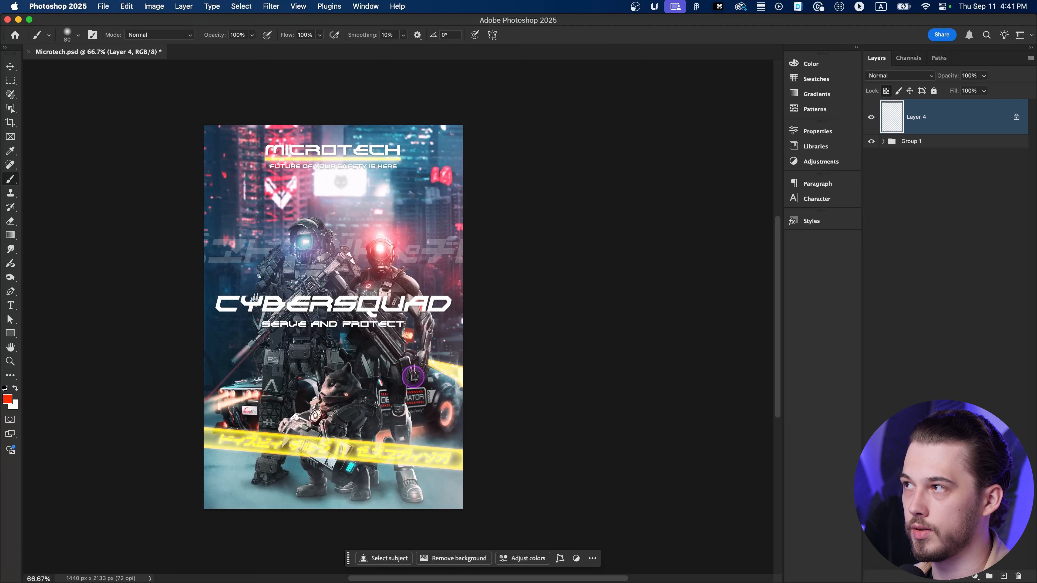
left_click(887, 91)
mouse_move(312, 174)
left_mouse_down()
mouse_move(372, 347)
mouse_move(394, 362)
left_mouse_up()
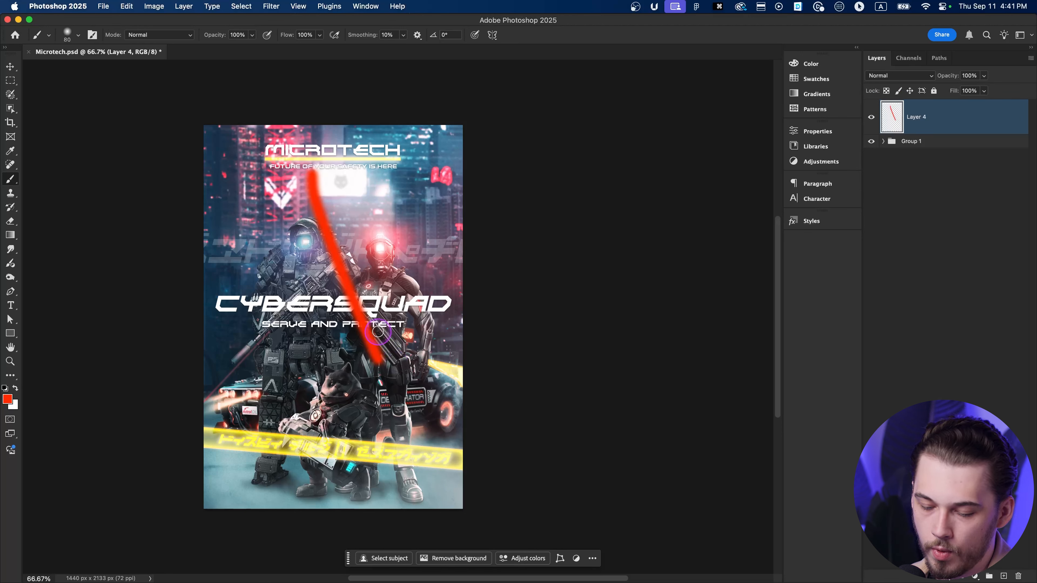
key("super+z")
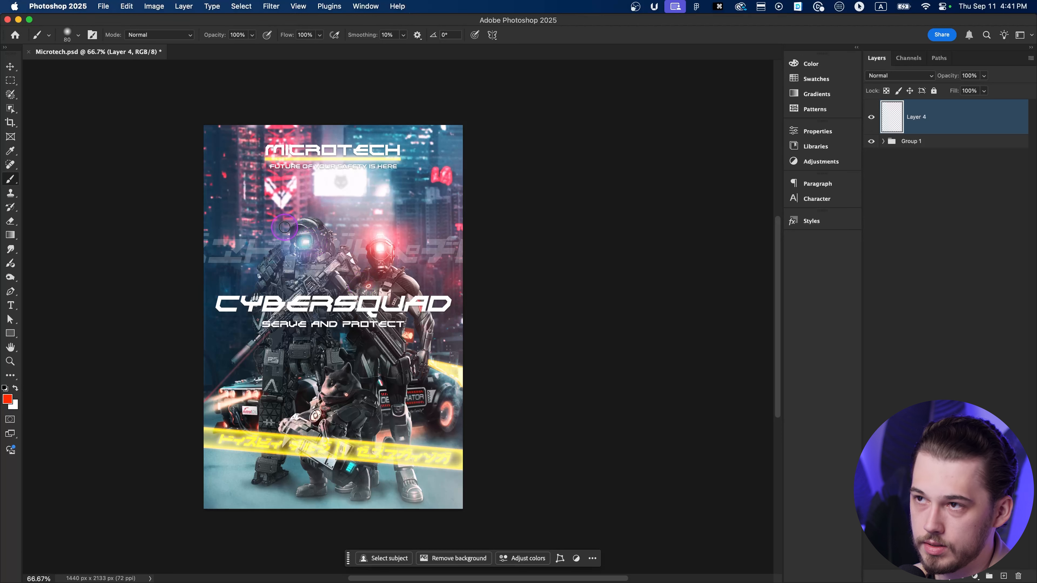
Step: Enlarge the brush to 542 px
key("b")
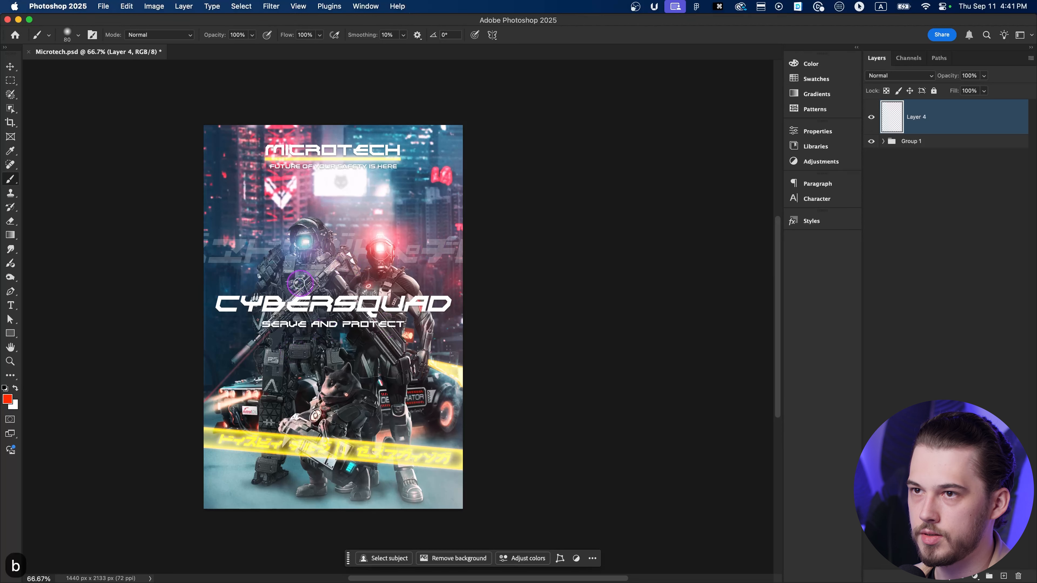
left_click_drag(293, 289, 334, 292)
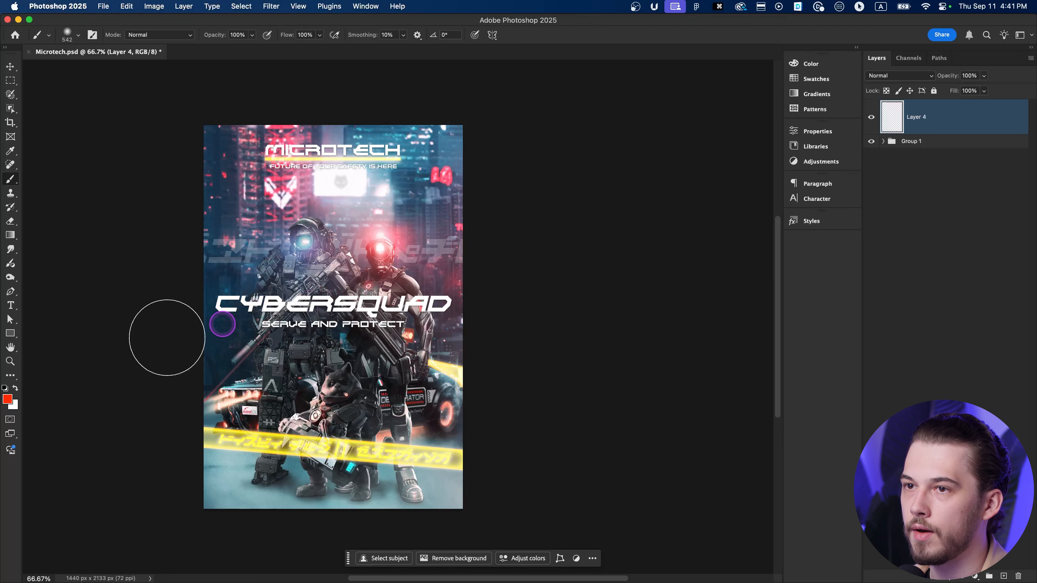
Step: Draw a black-filled rectangle about 883 by 392 px over the characters' heads, above the CYBERSQUAD title
key("u")
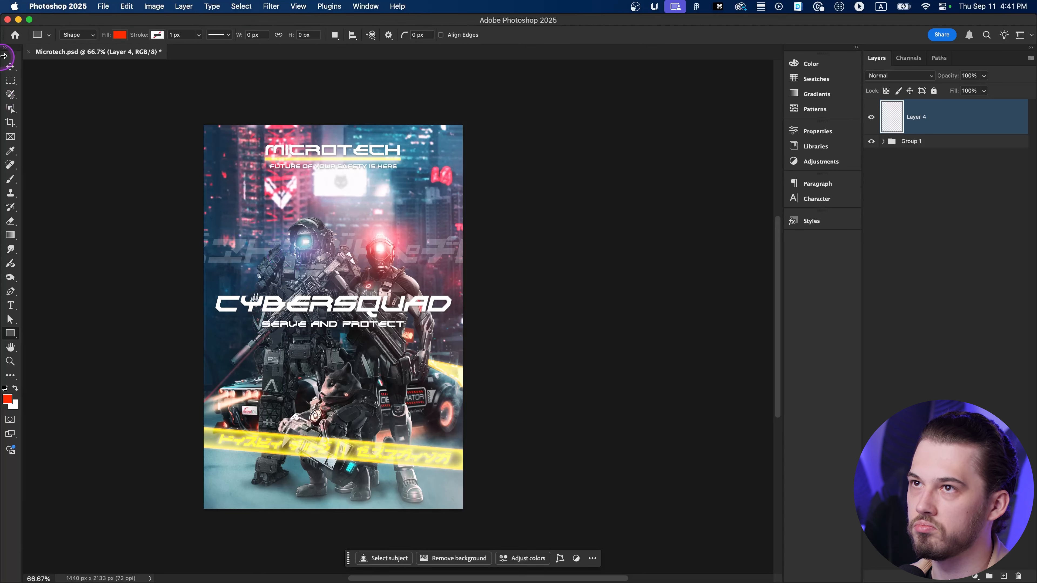
left_click(118, 35)
left_click(71, 93)
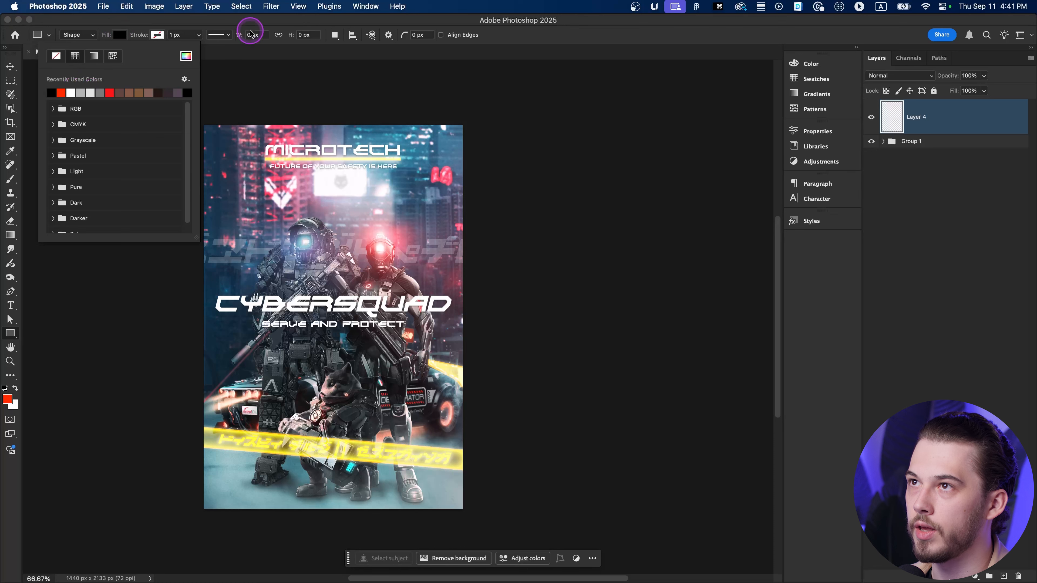
key("Escape")
mouse_move(254, 215)
left_mouse_down()
mouse_move(364, 229)
mouse_move(412, 285)
left_mouse_up()
key("v")
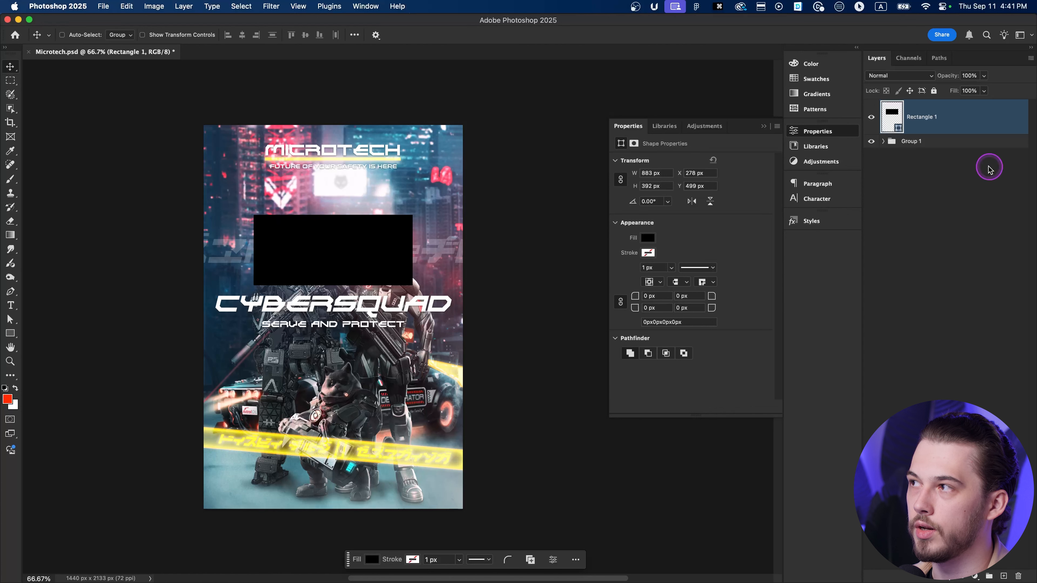
Step: Rasterize the Rectangle 1 layer and lock its transparent pixels
right_click(925, 119)
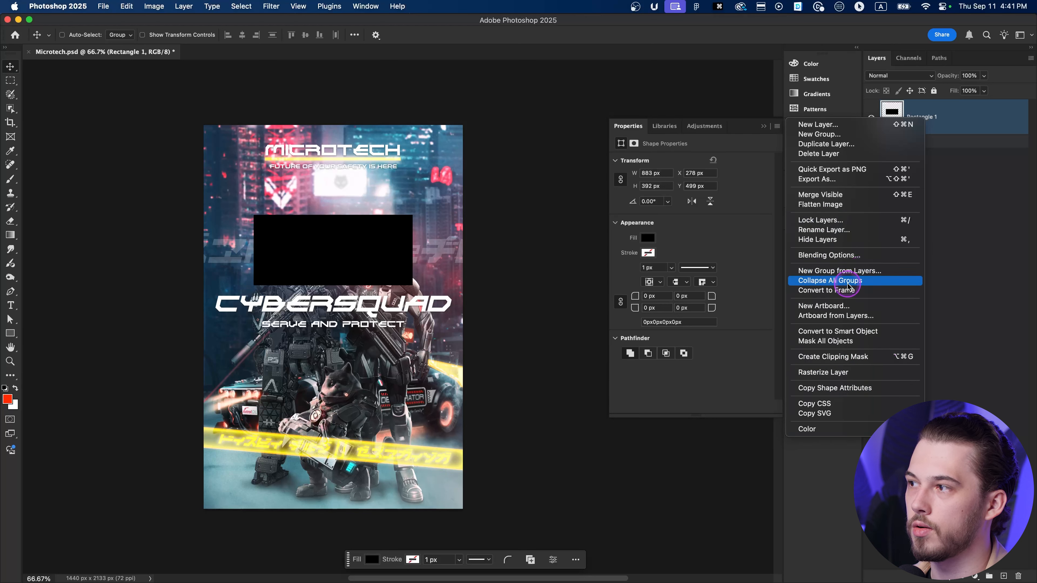
left_click(829, 372)
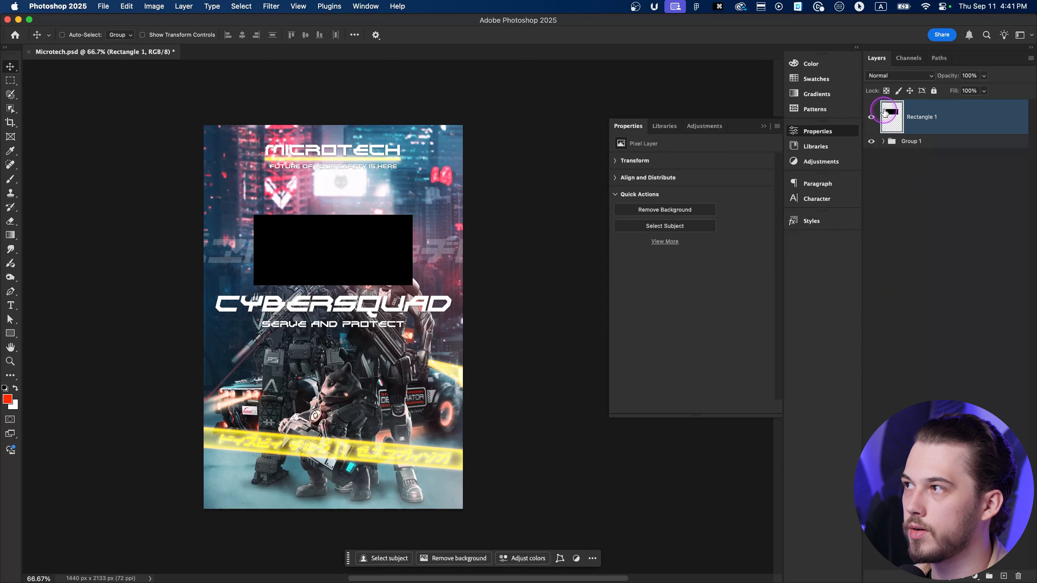
left_click(886, 92)
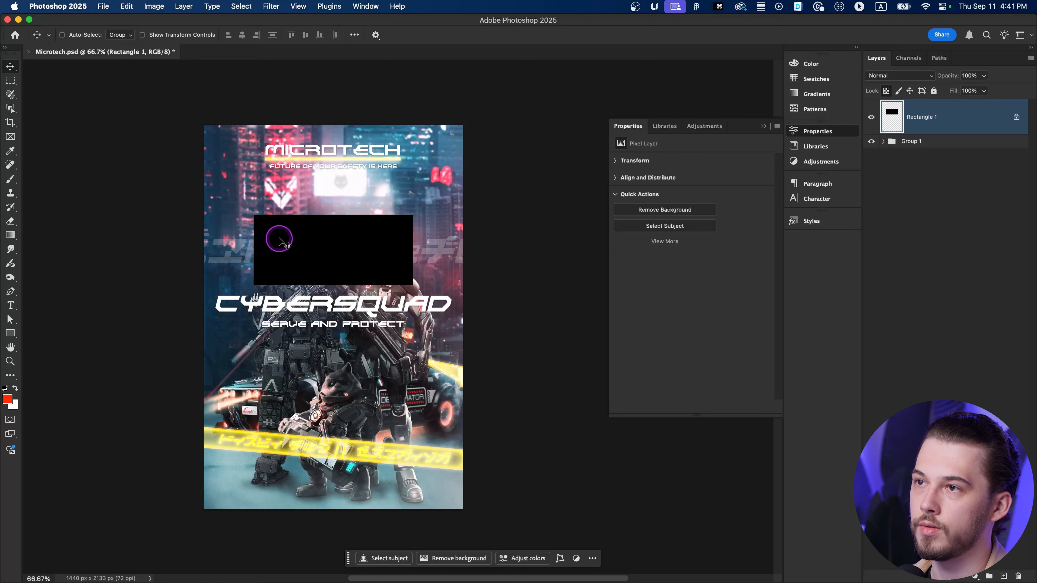
Step: Brush red over the black rectangle with its transparent pixels locked, and undo the painting
key("b")
mouse_move(321, 217)
left_mouse_down()
mouse_move(228, 225)
mouse_move(250, 236)
mouse_move(163, 251)
mouse_move(231, 235)
left_mouse_up()
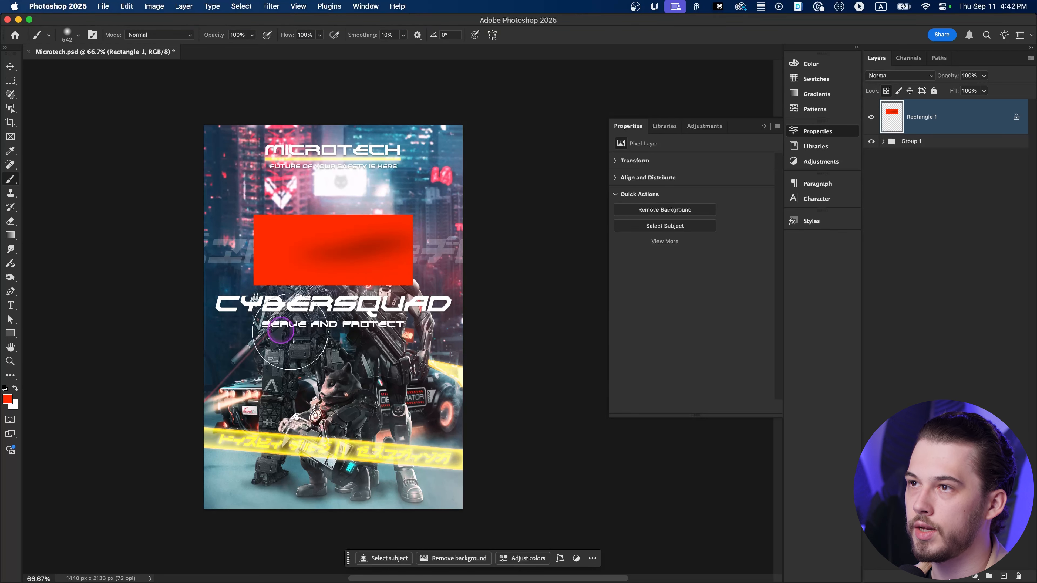
key("super+z")
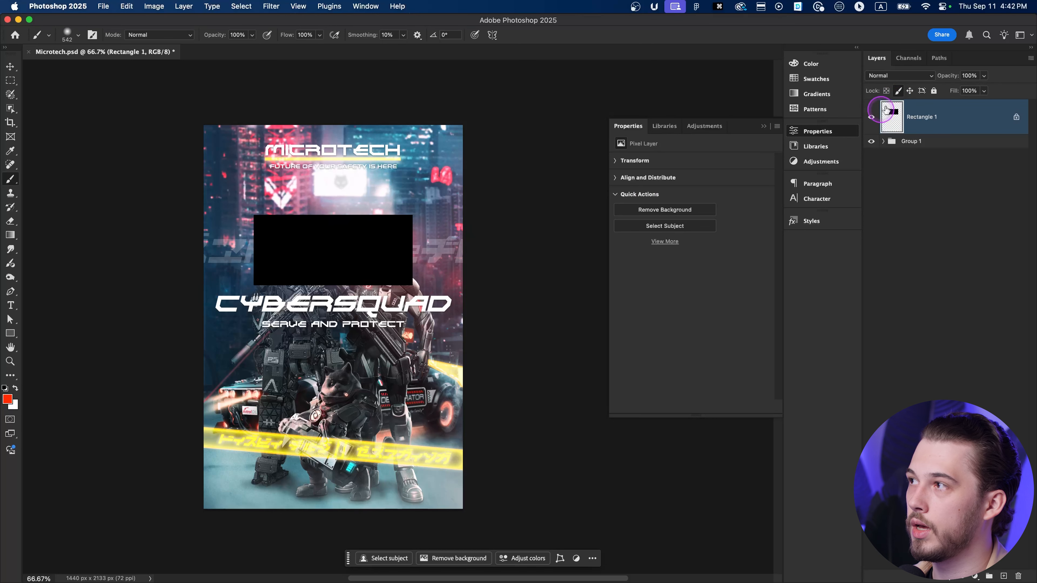
Step: Remove the image pixels lock from the Rectangle 1 layer
left_click(898, 91)
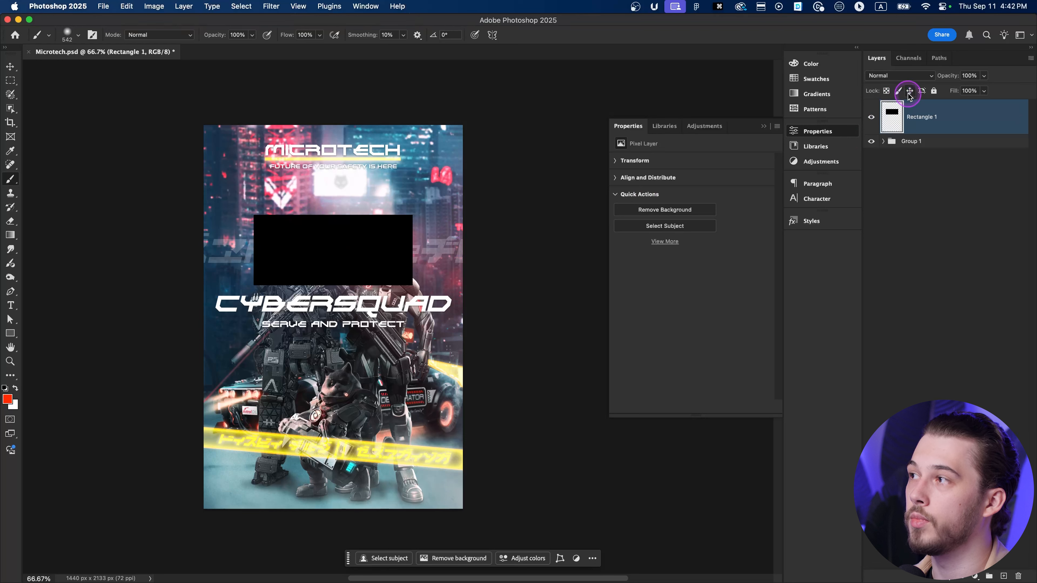
Step: Lock the position of the Rectangle 1 layer and try to move the black rectangle
left_click(909, 94)
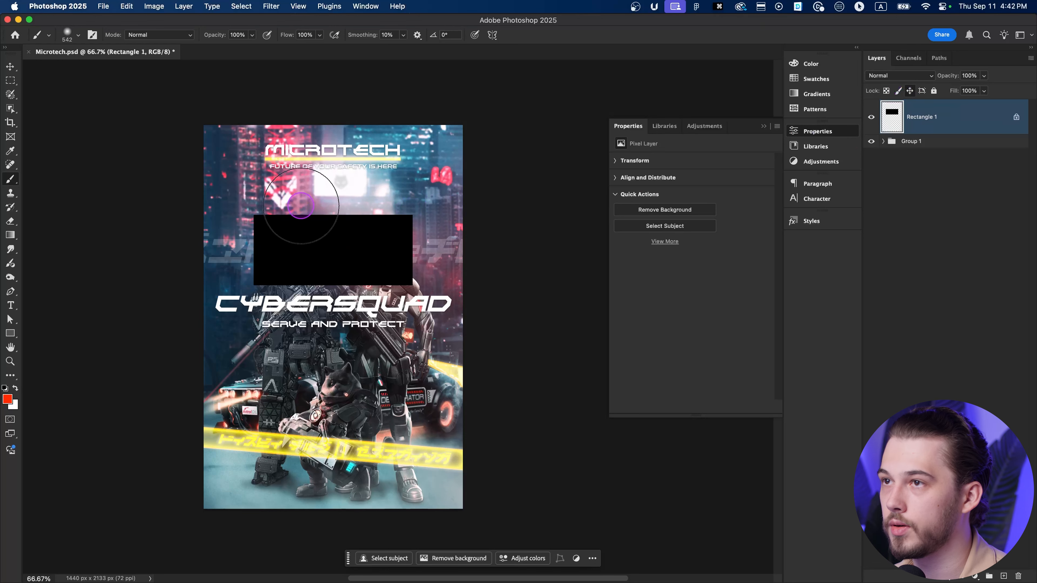
key("v")
left_click(309, 240)
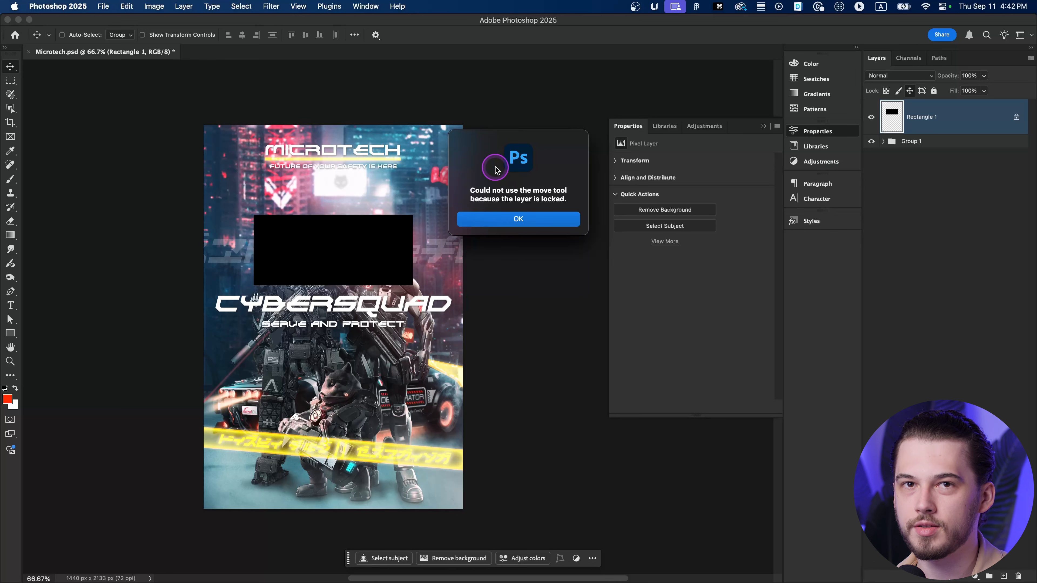
left_click(527, 223)
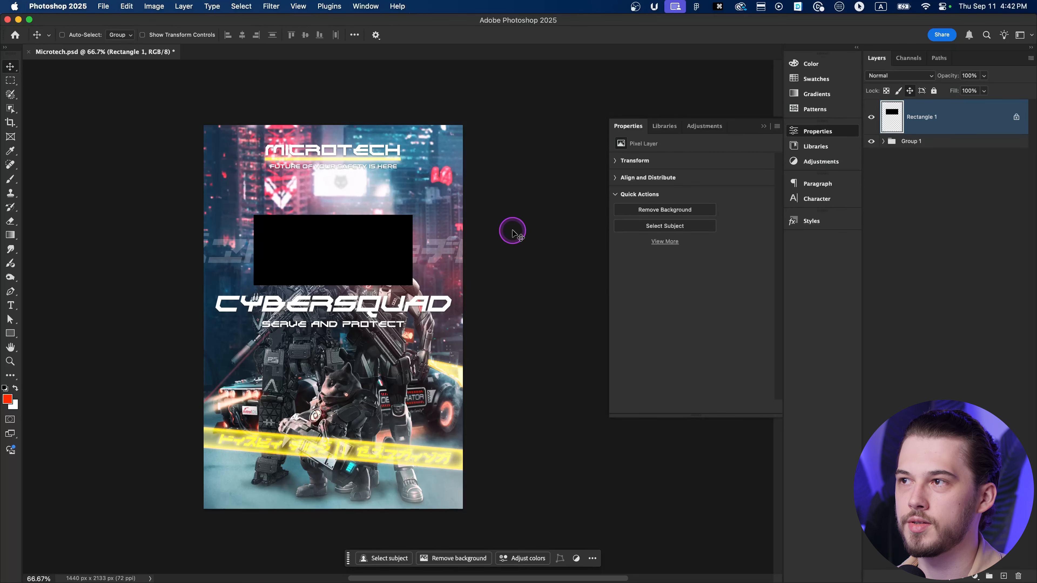
left_click(372, 264)
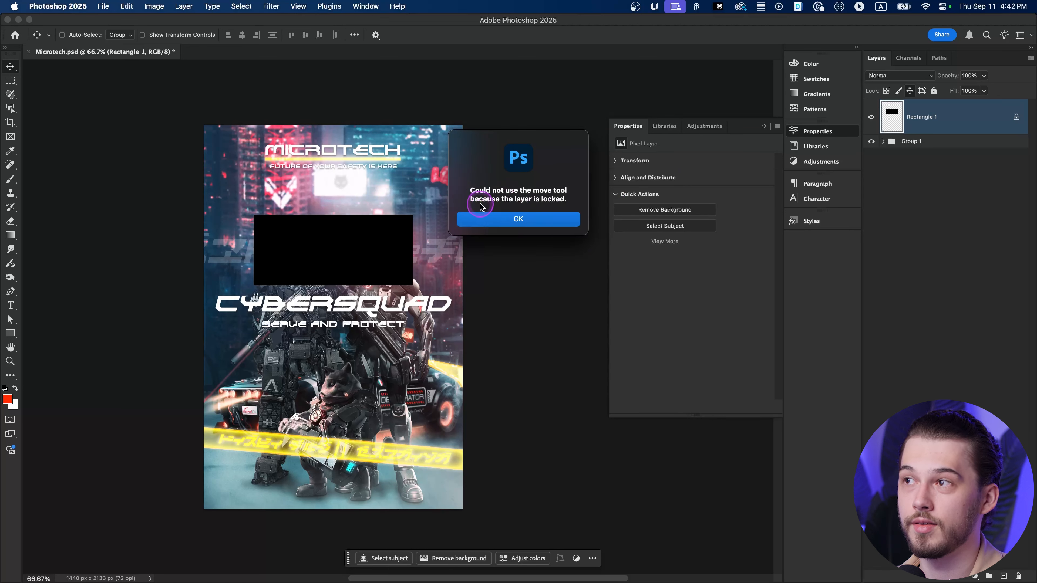
left_click(530, 223)
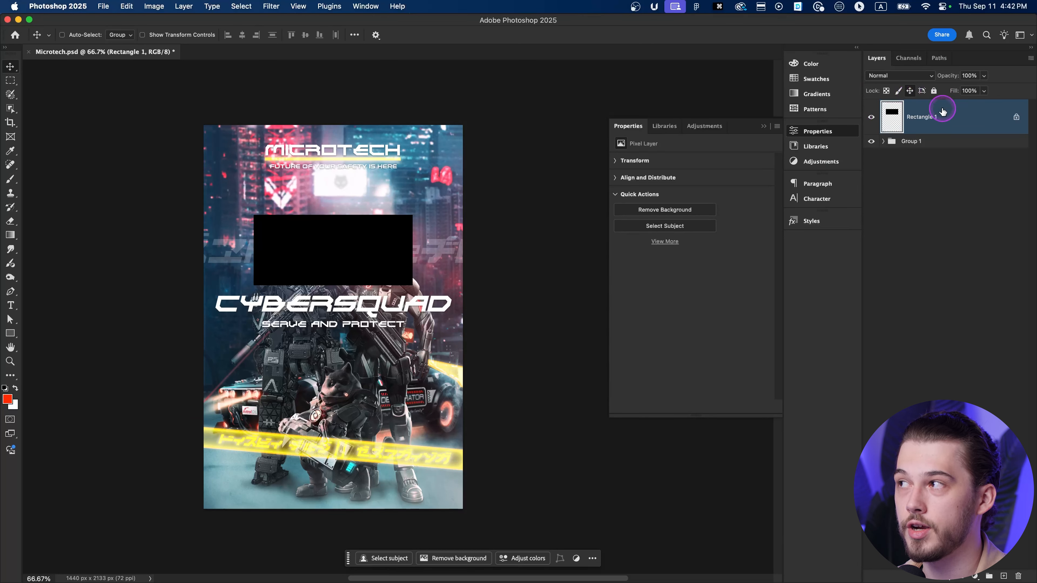
Step: Remove the position lock from the Rectangle 1 layer, and switch its lock for all attributes on and off
left_click(1016, 118)
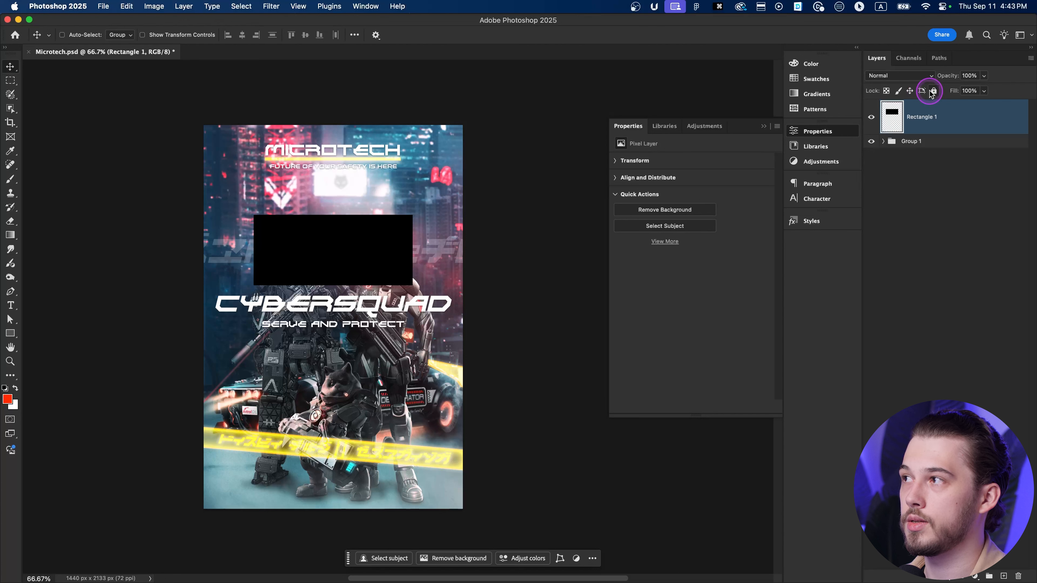
left_click(933, 91)
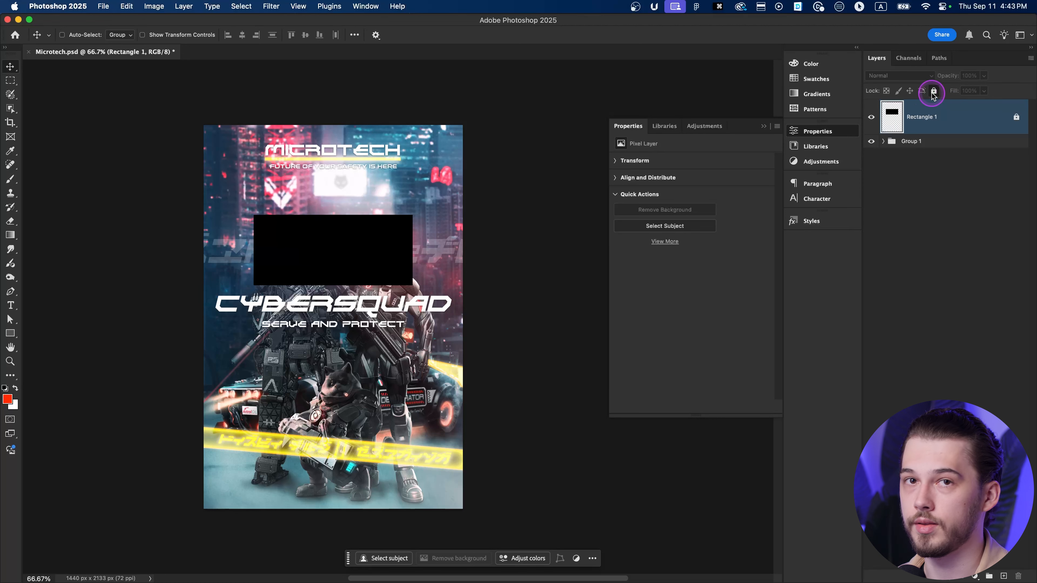
left_click(934, 92)
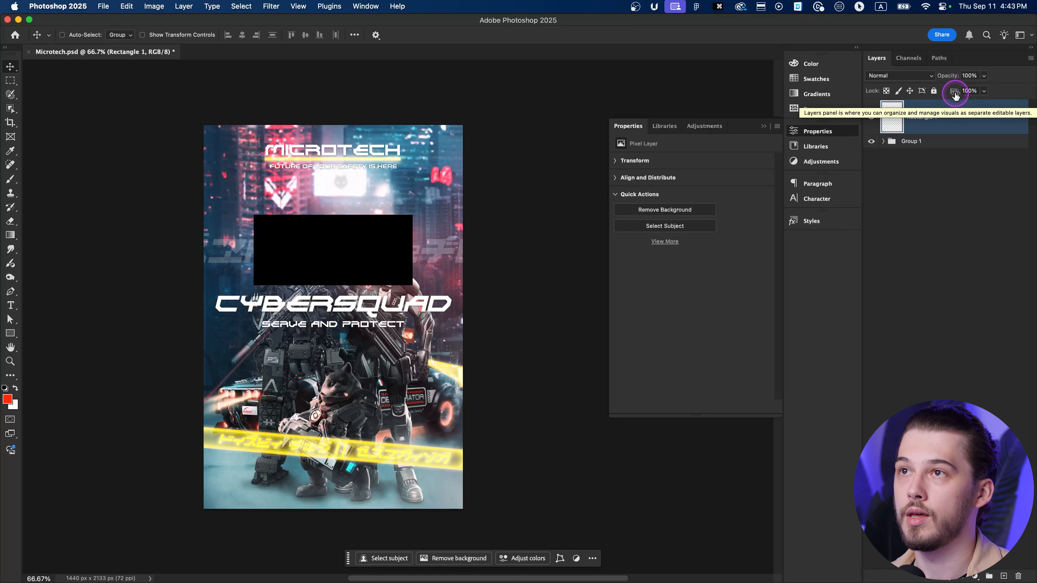
double_click(961, 115)
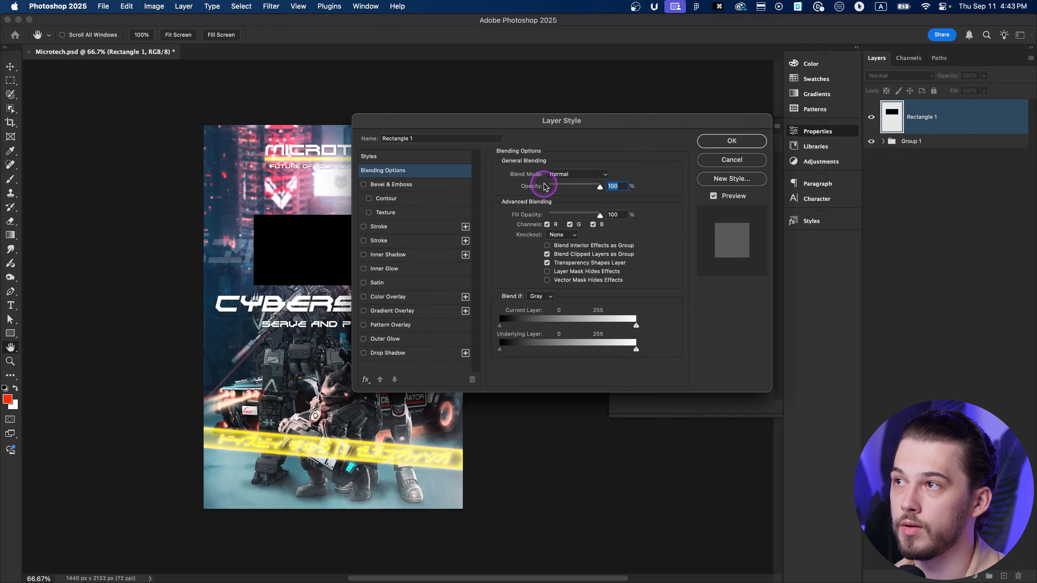
left_click_drag(557, 125, 476, 117)
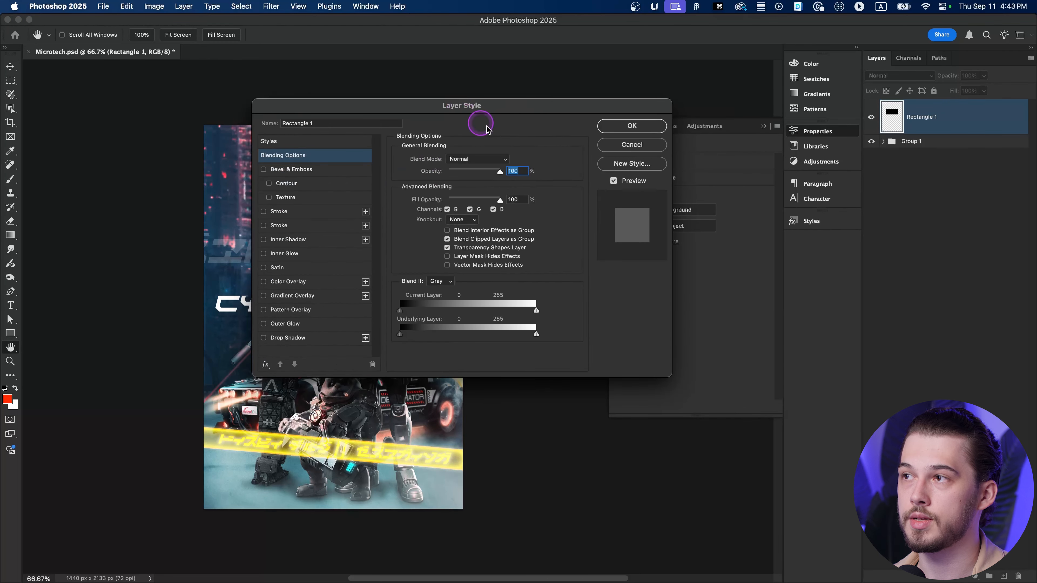
left_click(608, 147)
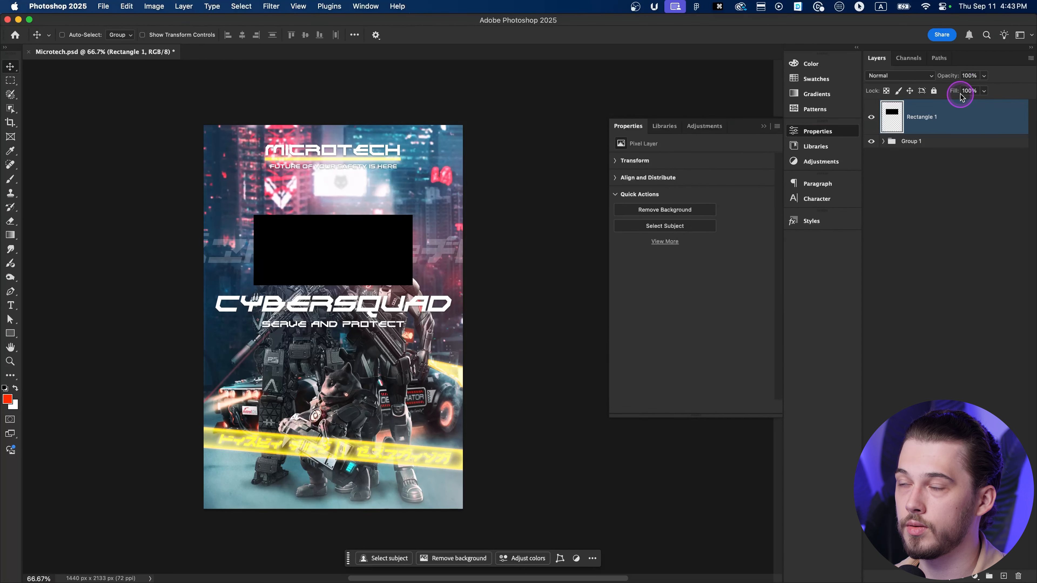
left_click_drag(944, 94, 853, 74)
left_click_drag(947, 80, 1016, 89)
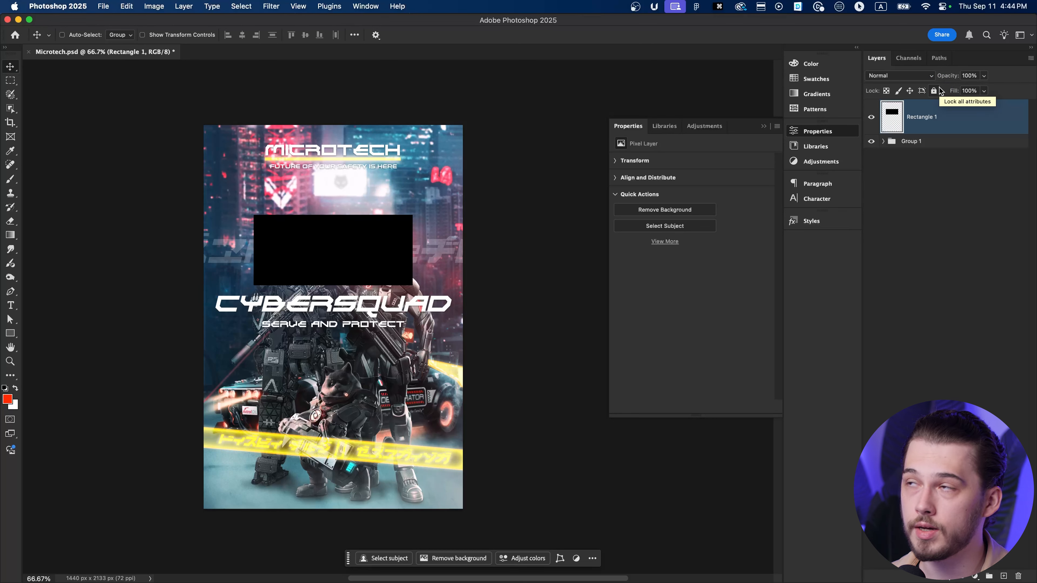
left_click(945, 118)
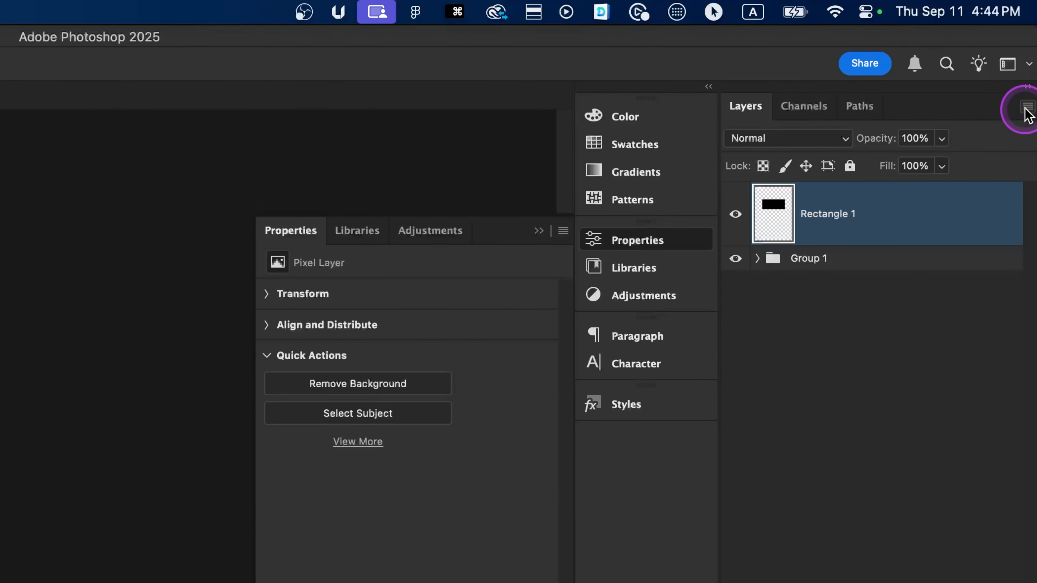
Step: Bring up the full list of layer commands for the Rectangle 1 layer and review it
left_click(1027, 107)
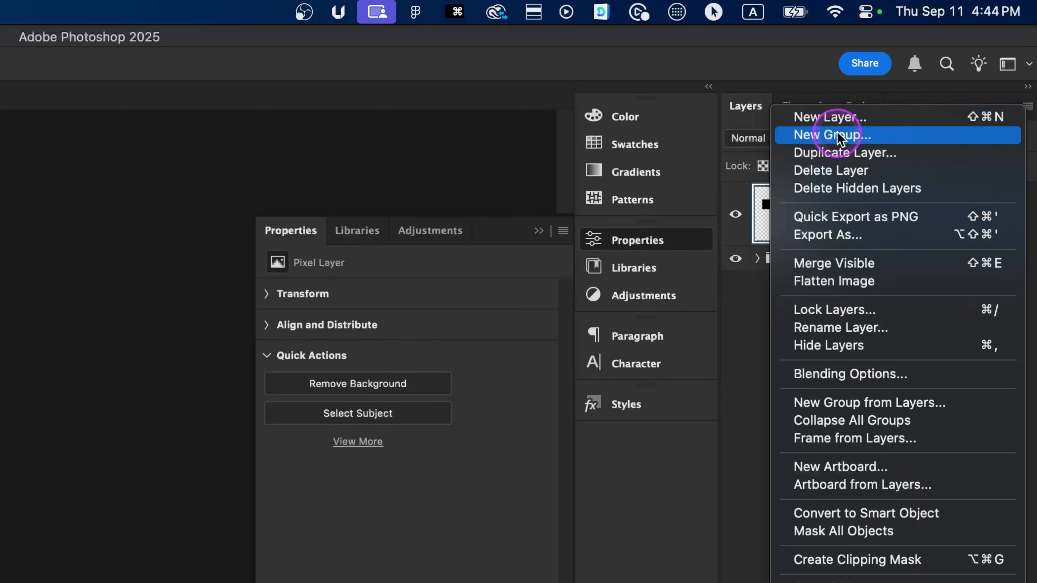
left_click(1027, 107)
left_click(1027, 107)
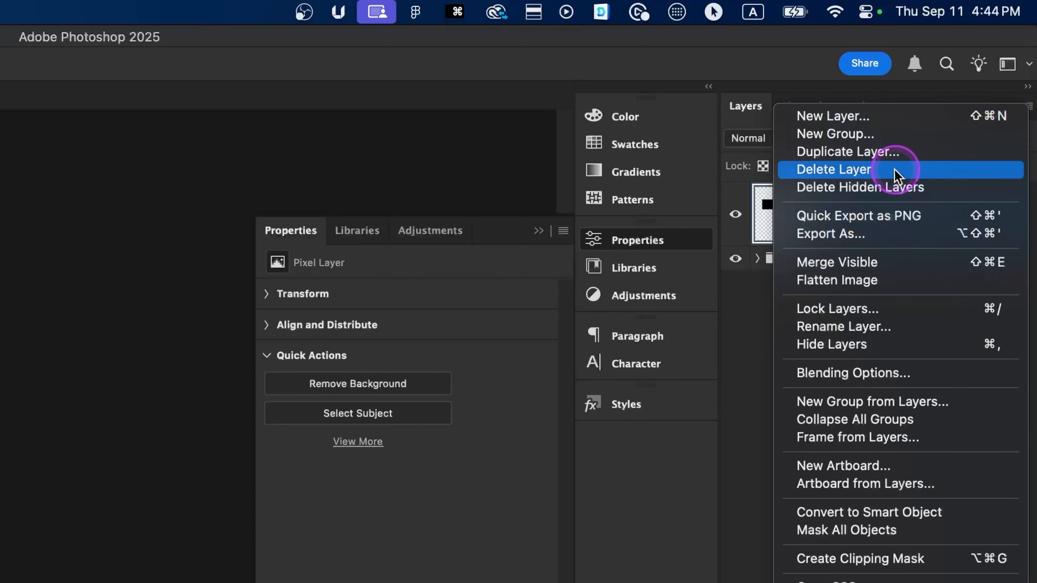
left_click(841, 538)
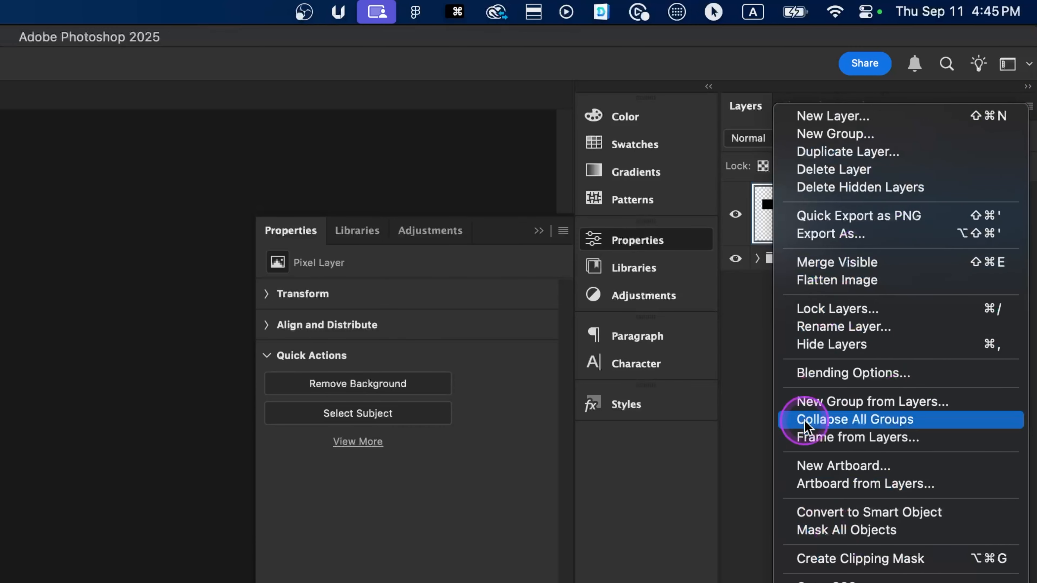